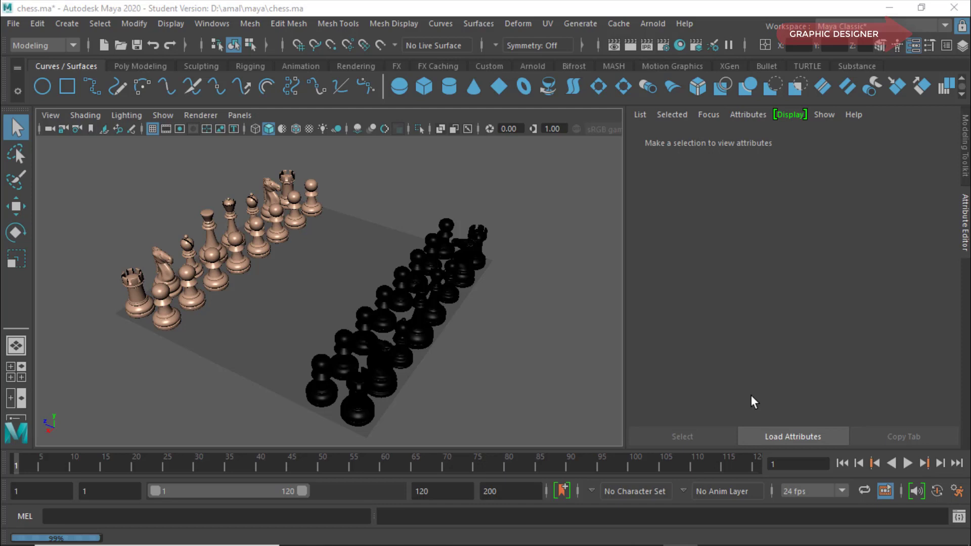
Open the Create menu to browse the object types over the chess scene
left_click(69, 23)
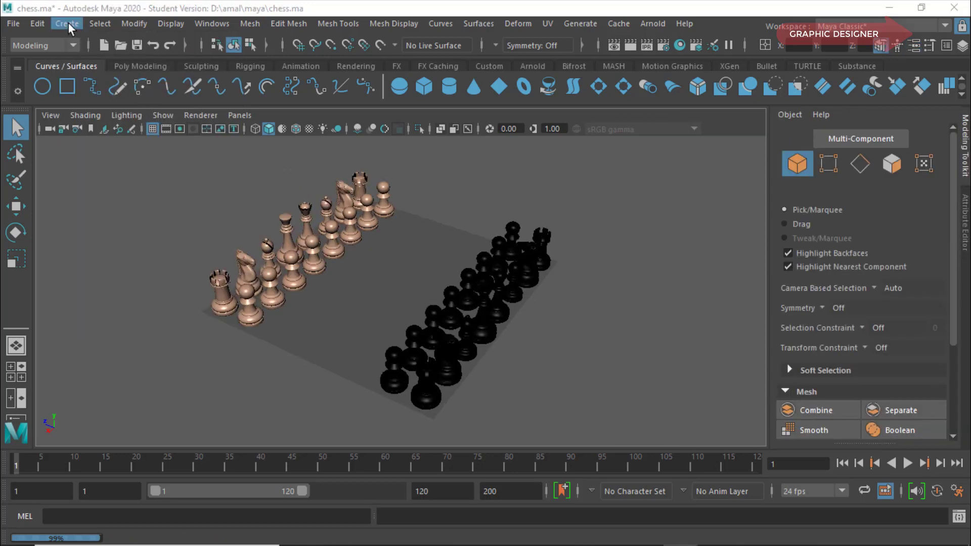
Add an ambient light, ambientLight1, to the chess scene and show the Outliner
left_click(68, 22)
mouse_move(87, 102)
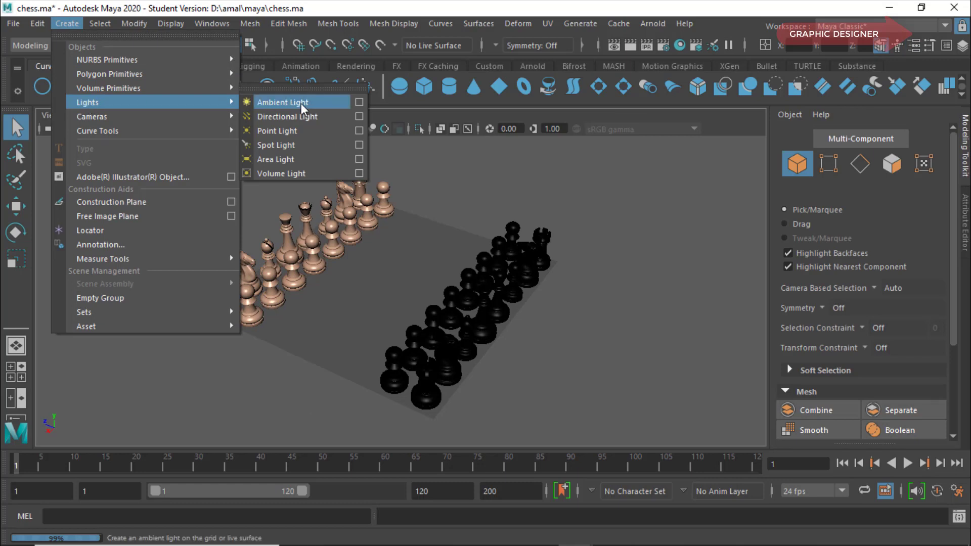
left_click(301, 103)
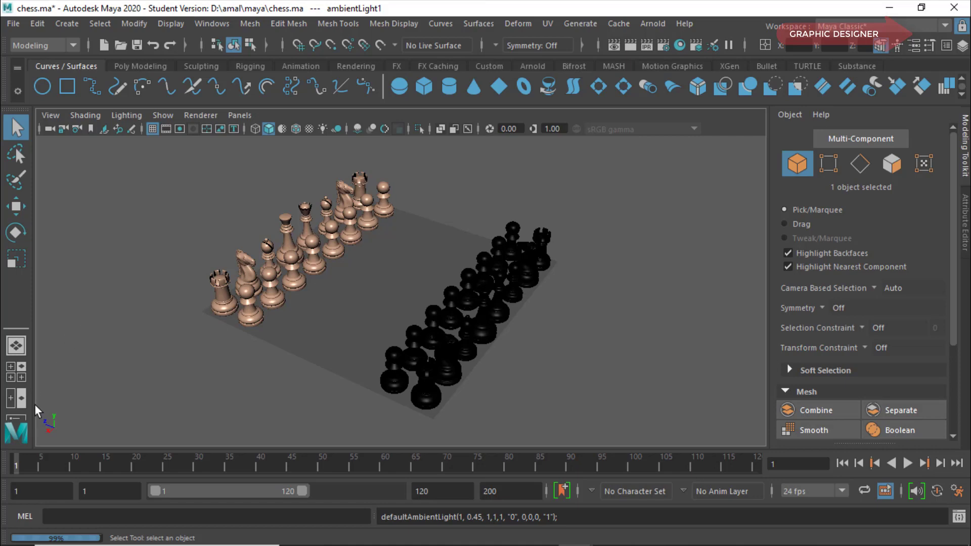
left_click(16, 418)
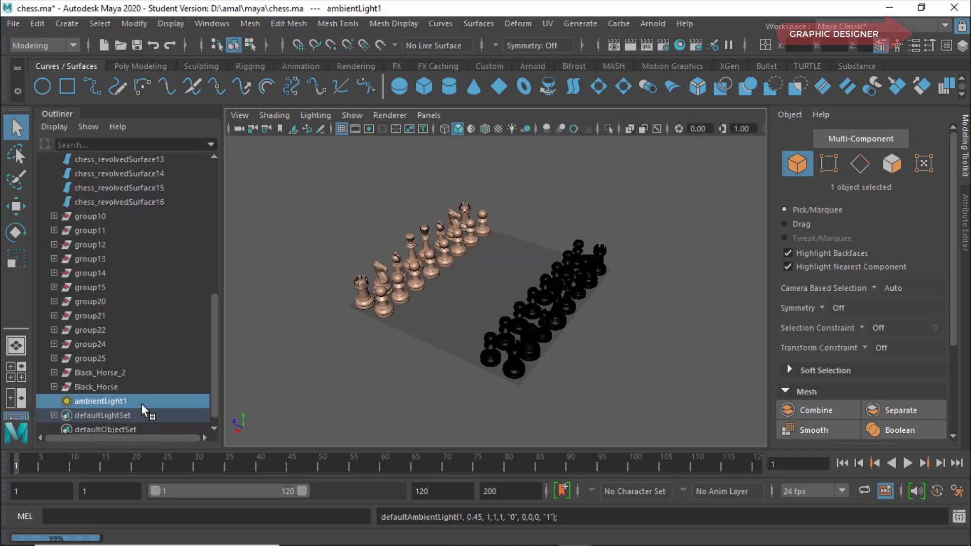
Raise ambientLight1 above the board near the light pieces and show its attributes
left_click(16, 205)
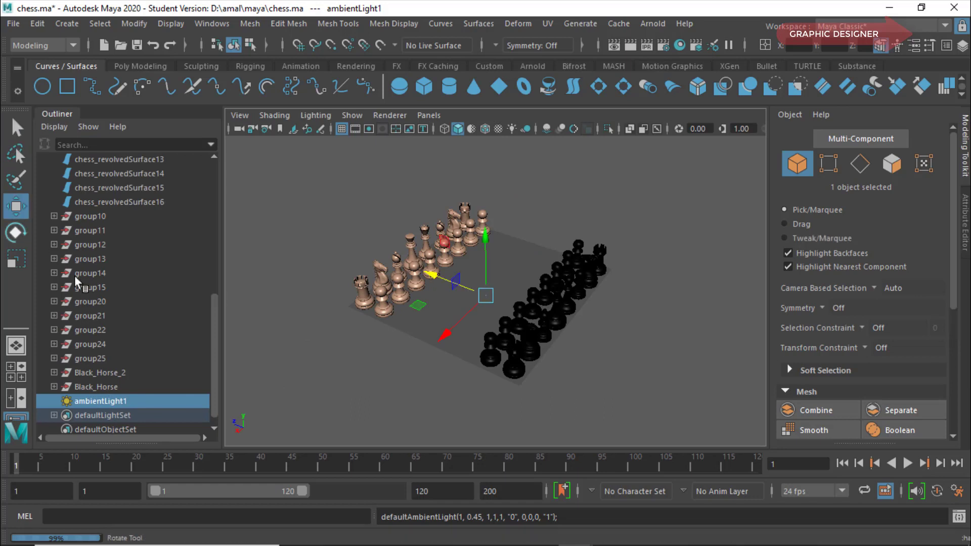
left_click_drag(485, 238, 497, 109)
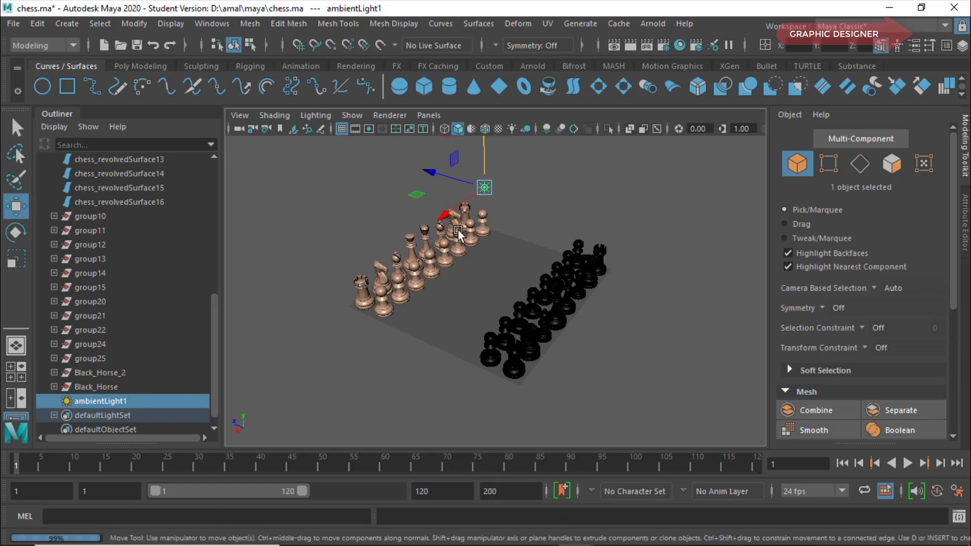
mouse_move(429, 170)
left_mouse_down()
mouse_move(456, 179)
mouse_move(417, 293)
left_mouse_up()
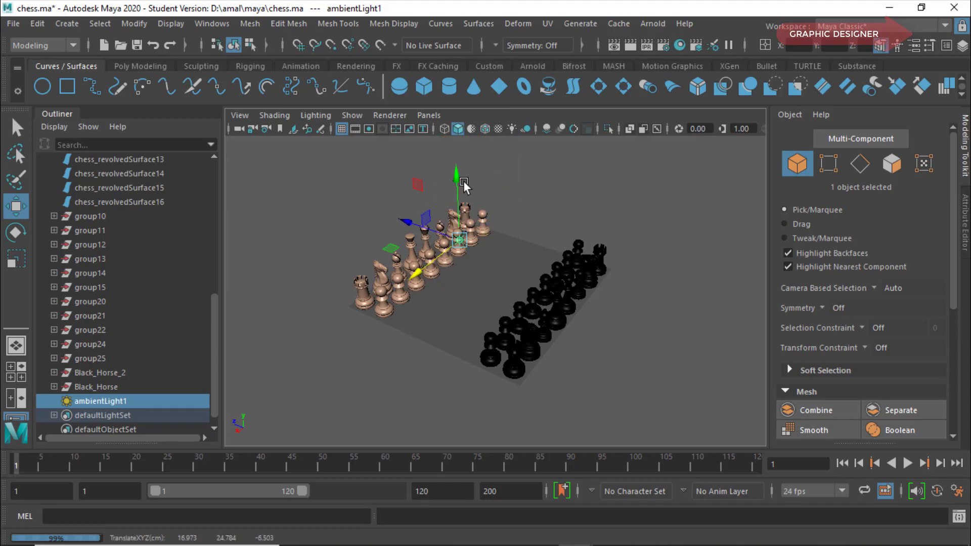
mouse_move(404, 225)
left_mouse_down()
mouse_move(439, 242)
mouse_move(426, 236)
left_mouse_up()
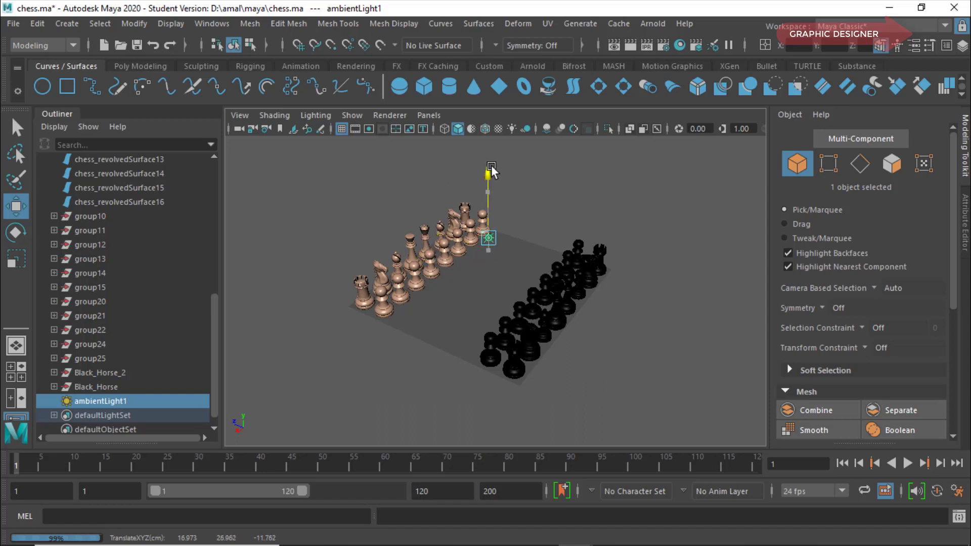
left_click_drag(490, 186, 490, 181)
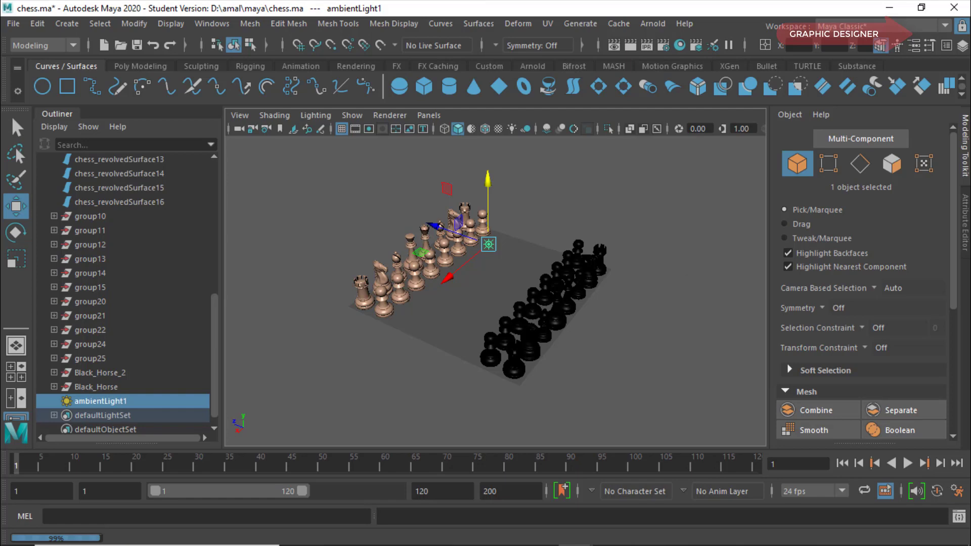
left_click(966, 226)
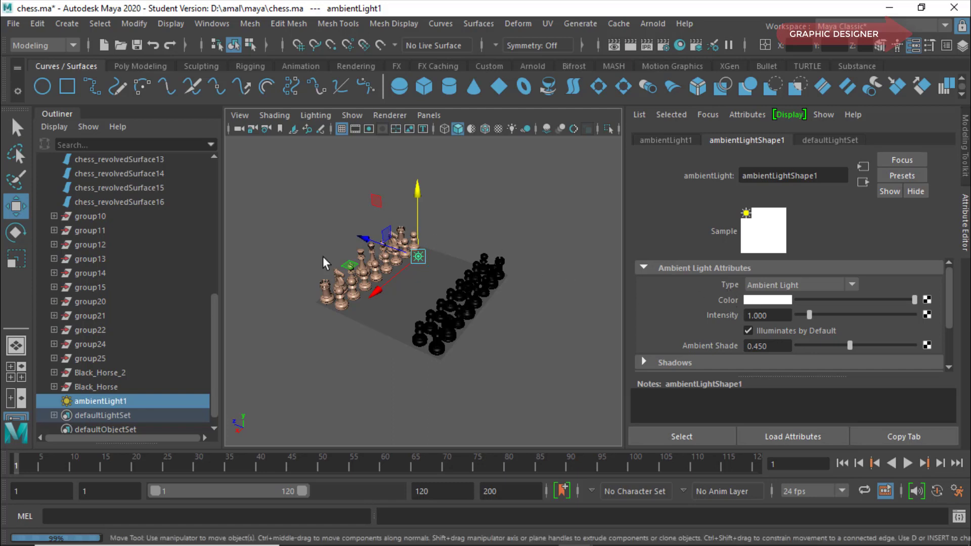
Hide the Outliner, enable Use All Lights in the viewport, and return to the Select tool
left_click(15, 419)
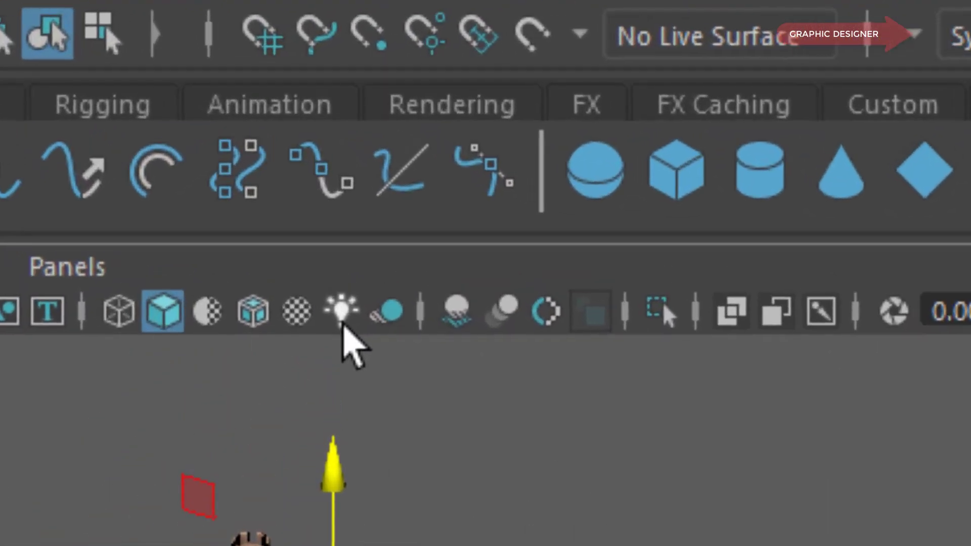
left_click(343, 325)
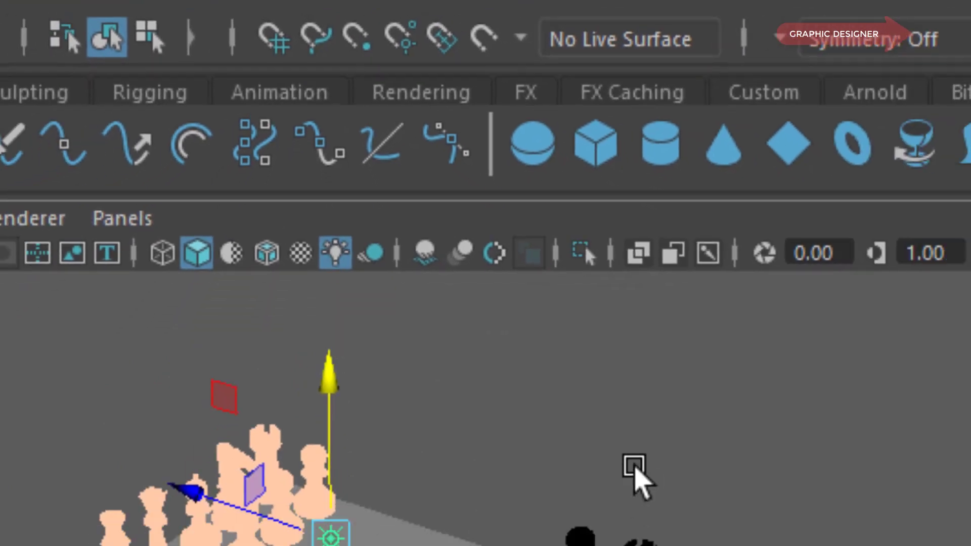
scroll(204, 213, "up", 2)
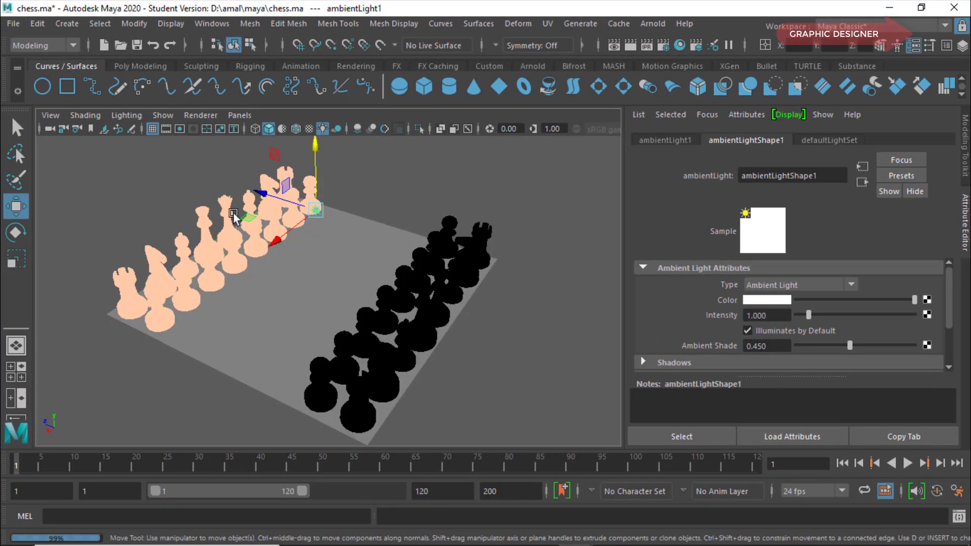
left_click(18, 131)
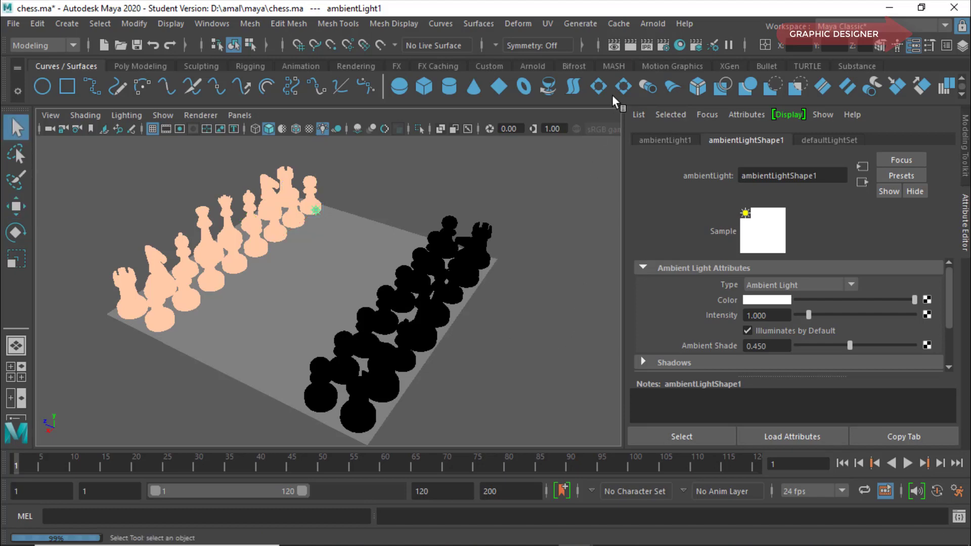
left_click(613, 45)
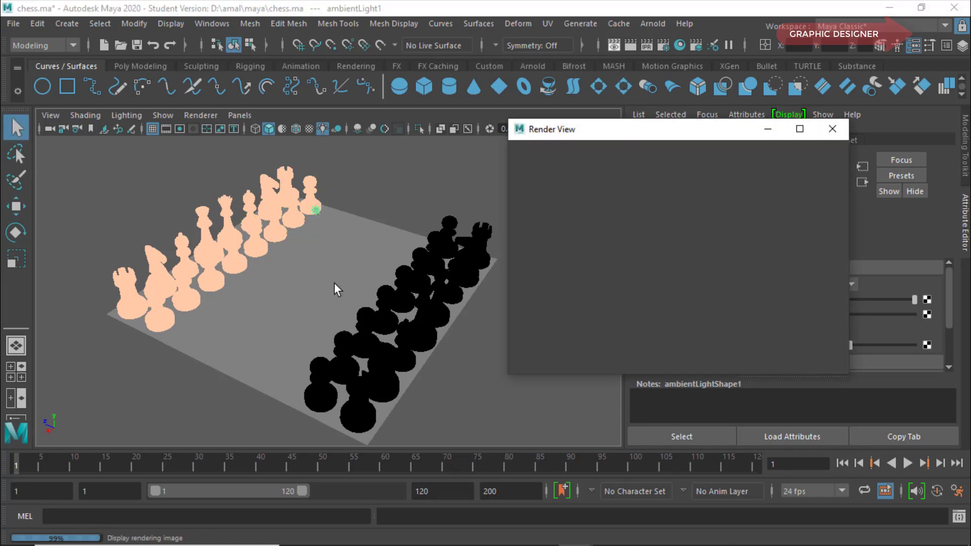
left_click(520, 166)
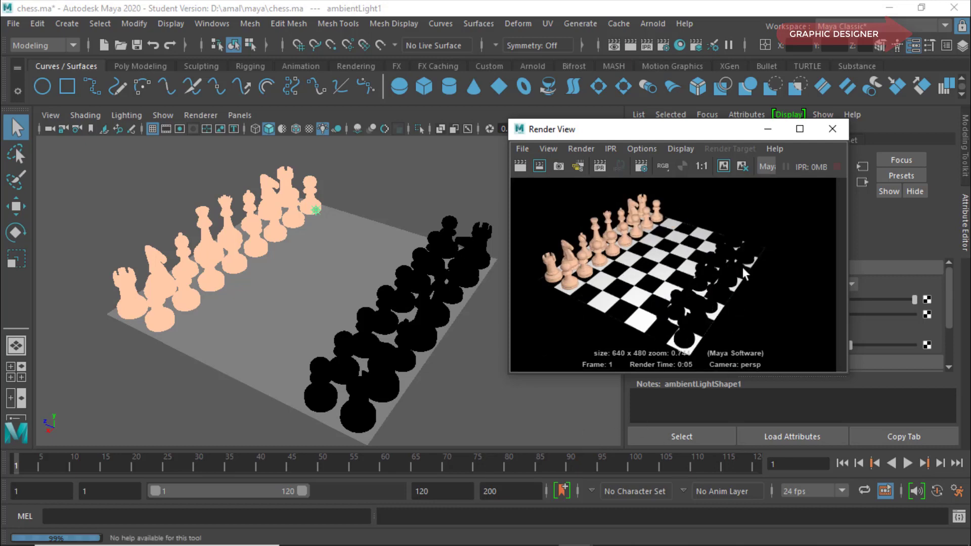
left_click(831, 131)
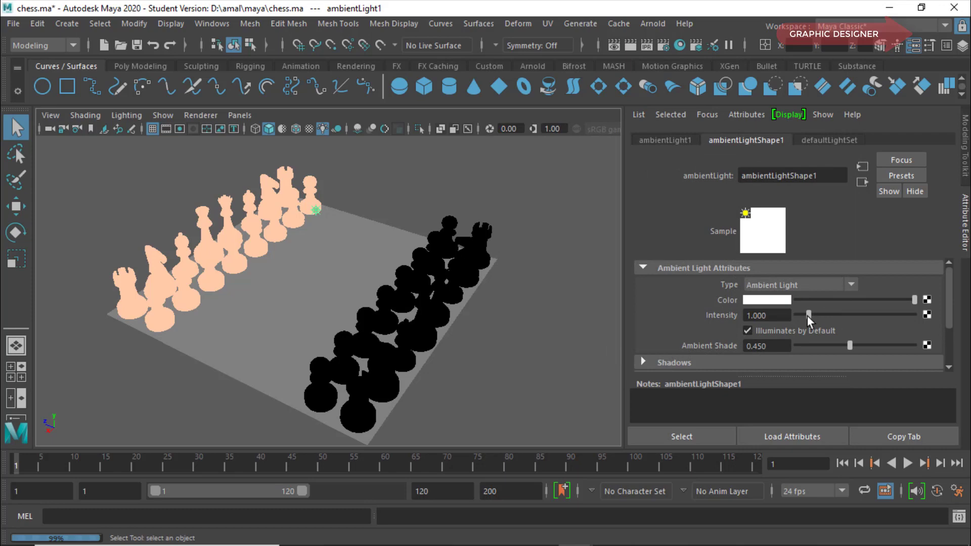
Lower the ambient light's intensity to 0.798 and check it with a test render
left_click_drag(807, 315, 806, 317)
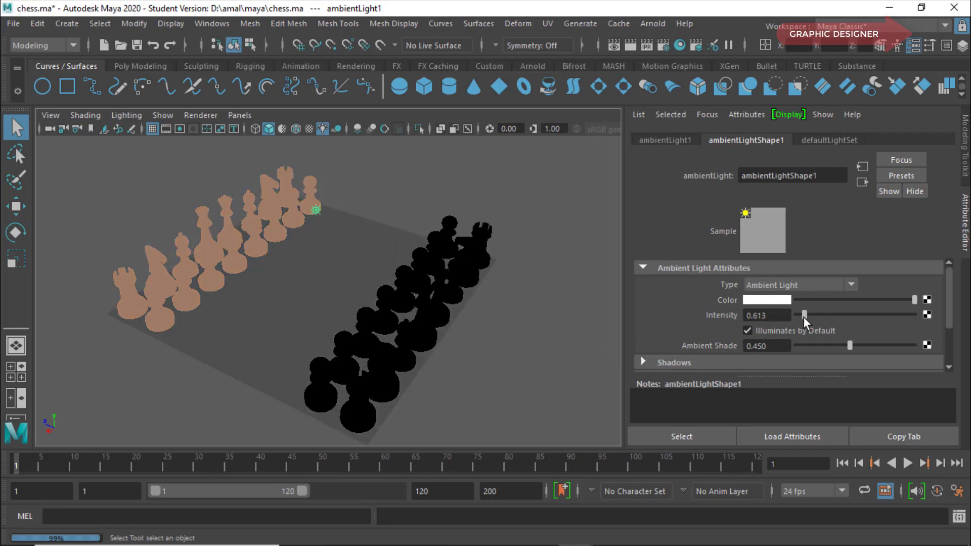
left_click_drag(806, 316, 806, 317)
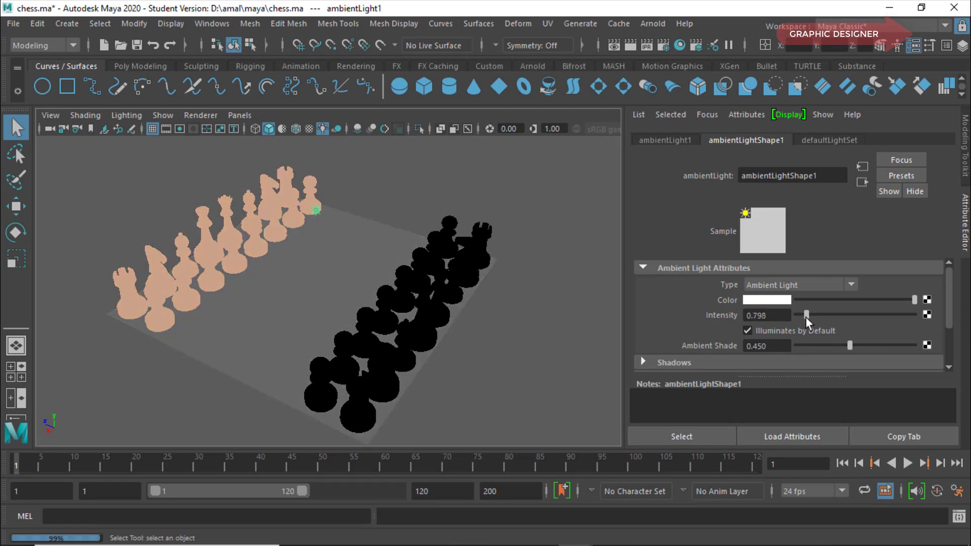
left_click(614, 45)
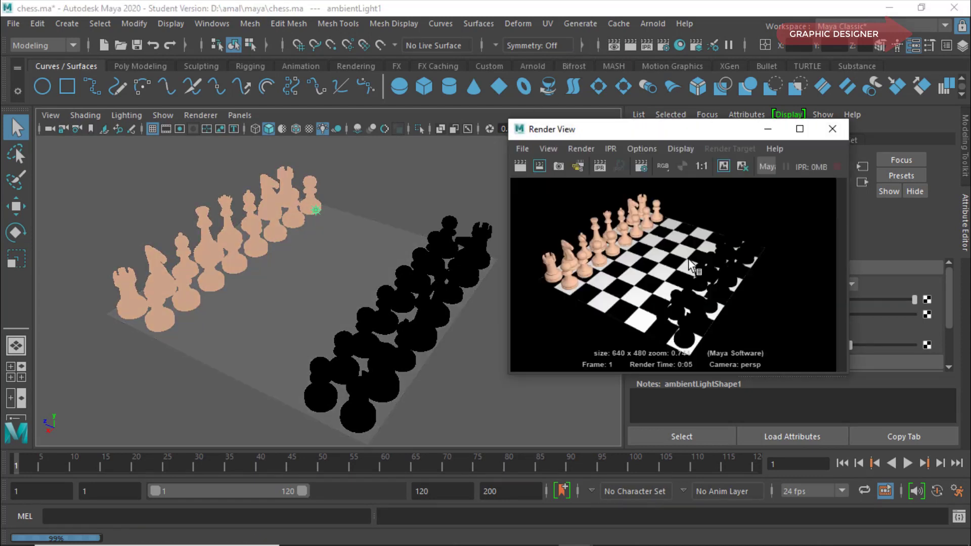
left_click(539, 166)
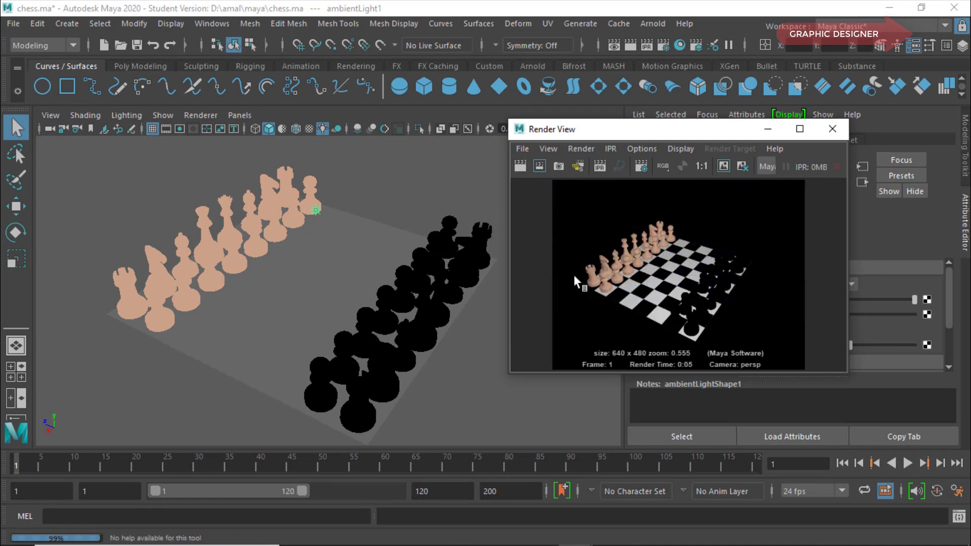
left_click(832, 128)
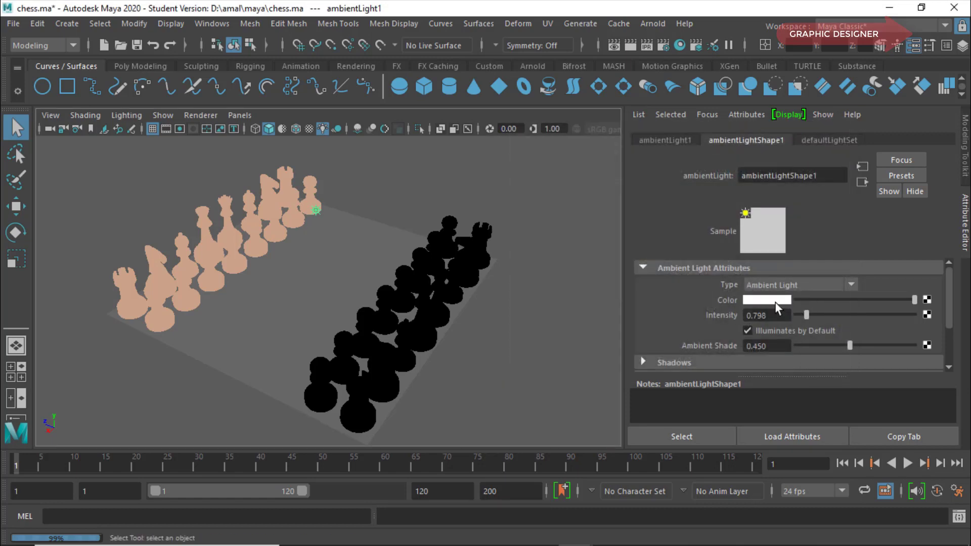
Make the ambient light cyan with ambient shade 0.221 and test-render the result
left_click(775, 303)
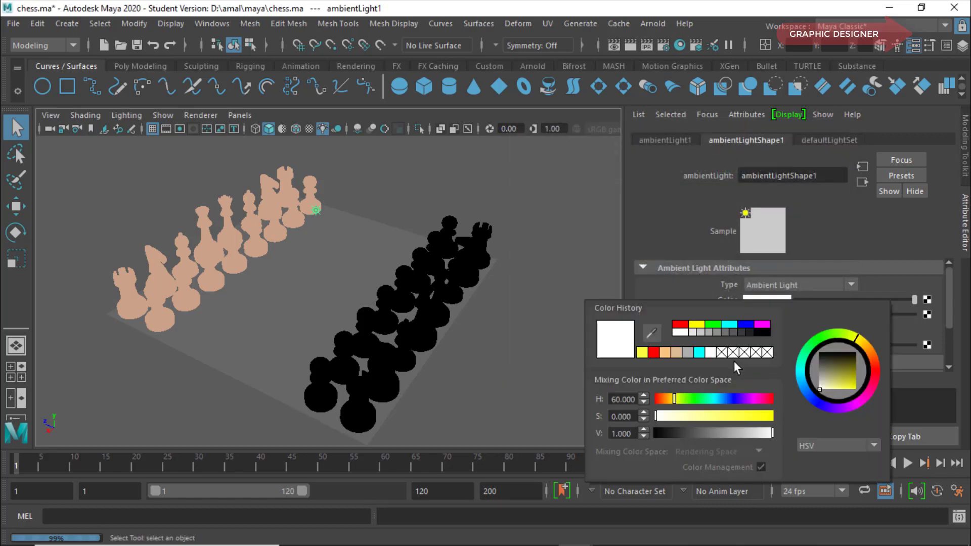
left_click(730, 324)
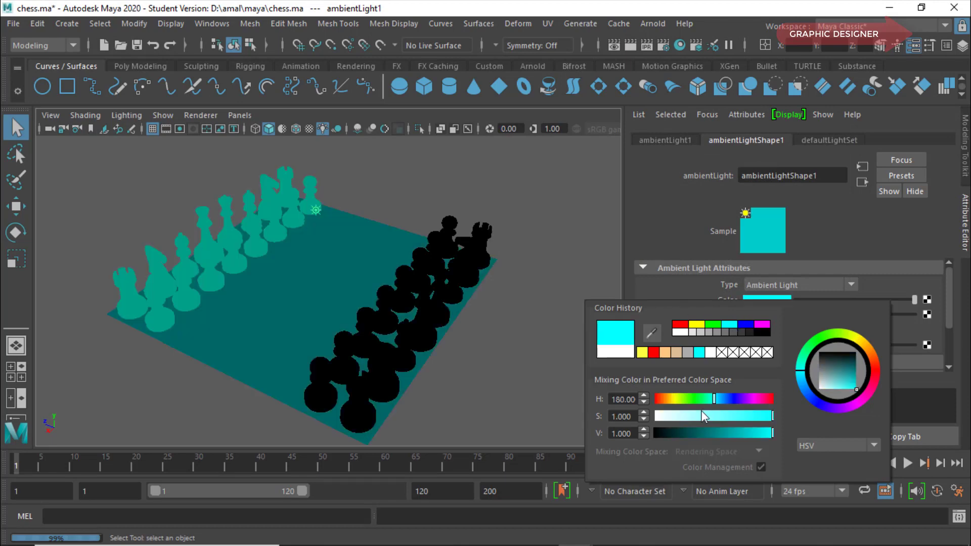
left_click(614, 45)
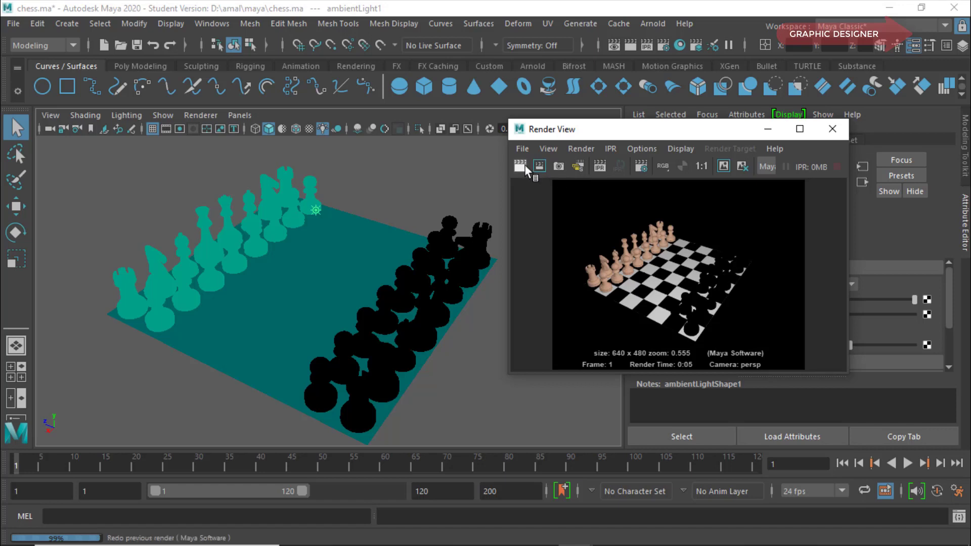
left_click(520, 165)
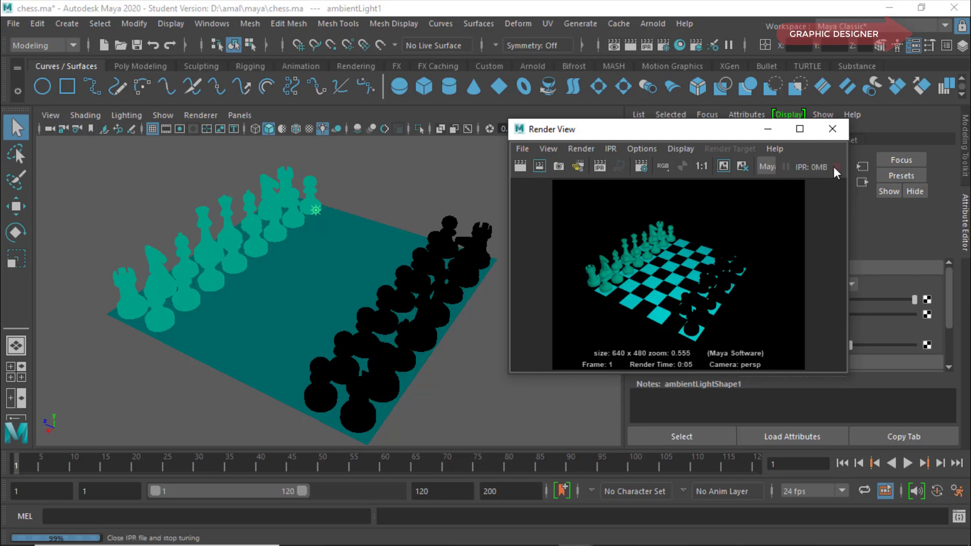
left_click(839, 132)
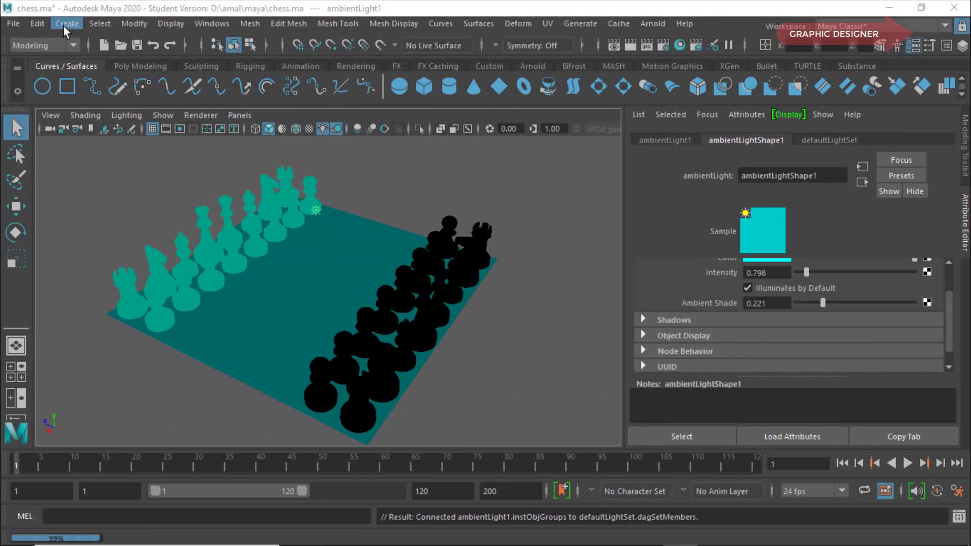
Show the Create > Lights submenu listing Directional, Point, Spot, Area and Volume lights
left_click(63, 25)
mouse_move(87, 101)
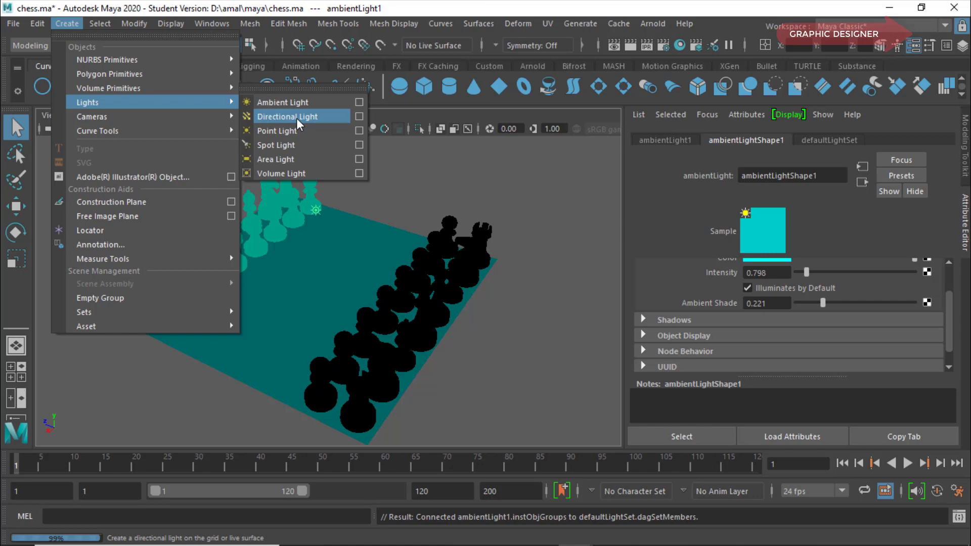
Add a directional light and raise it above the chessboard
left_click(296, 118)
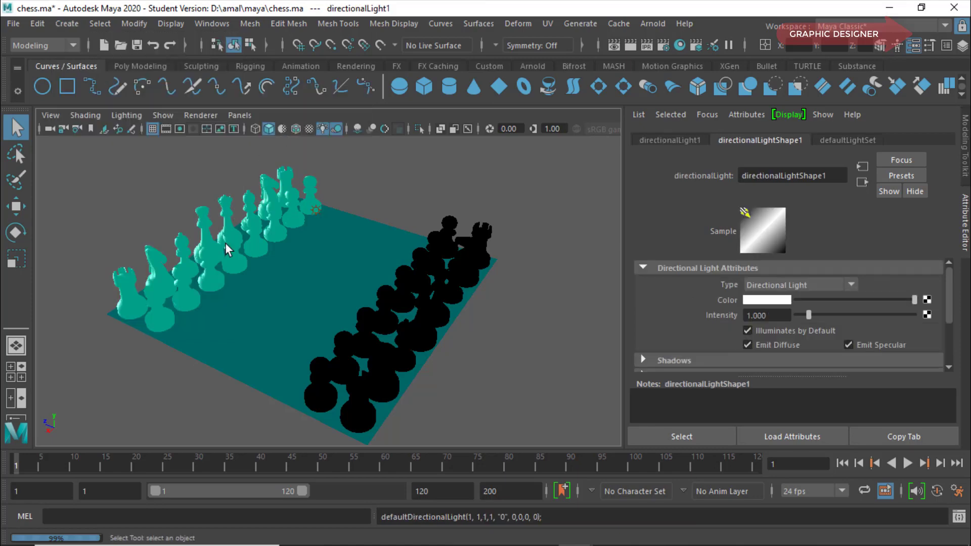
left_click(15, 421)
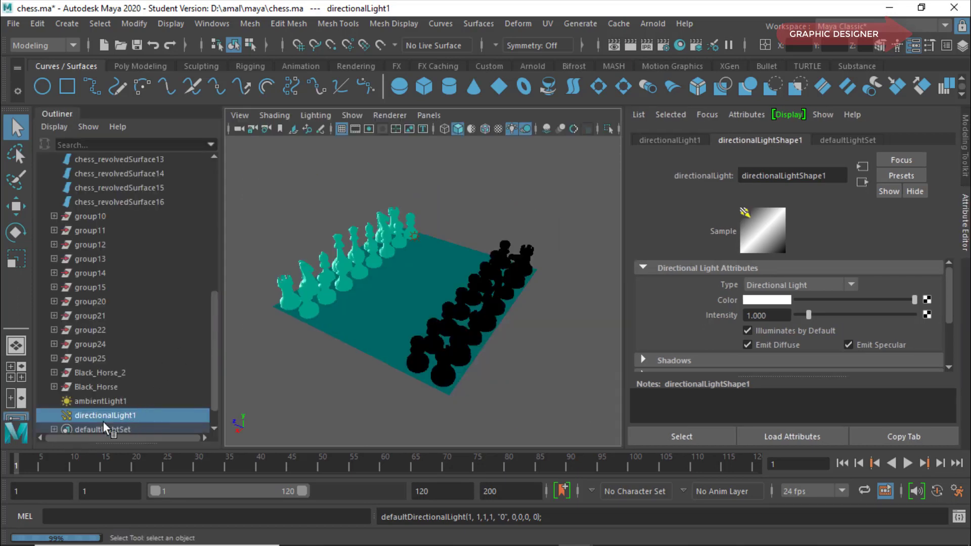
left_click(23, 207)
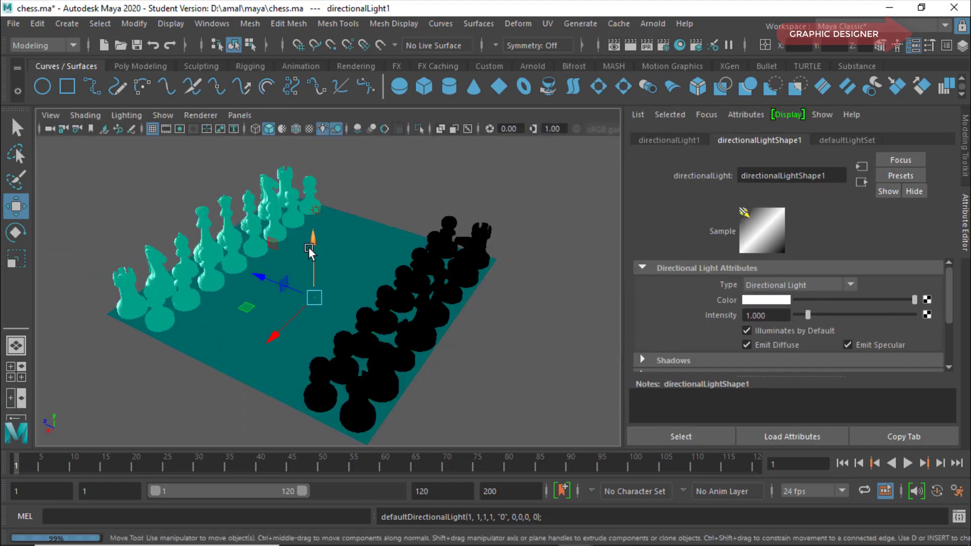
left_click_drag(314, 240, 347, 78)
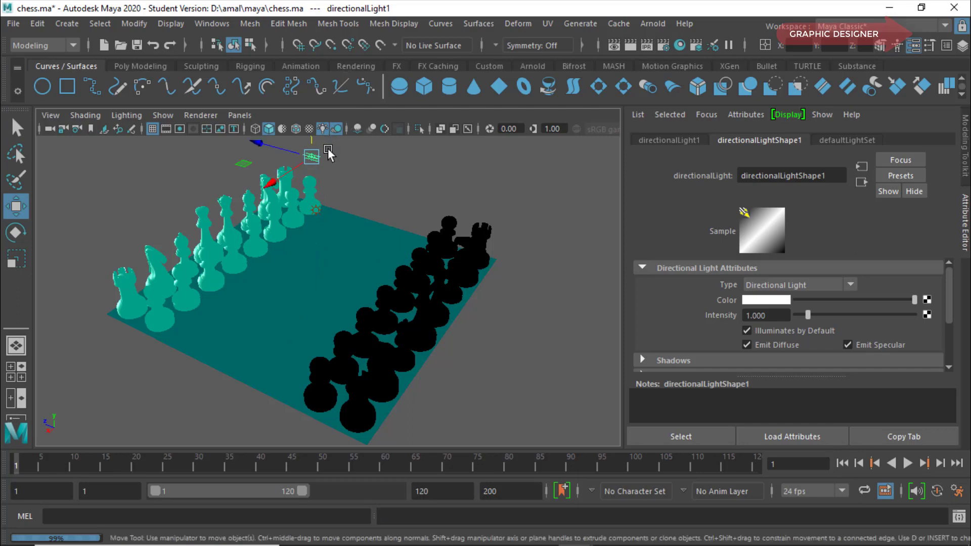
scroll(327, 149, "up", 5)
scroll(328, 153, "down", 1)
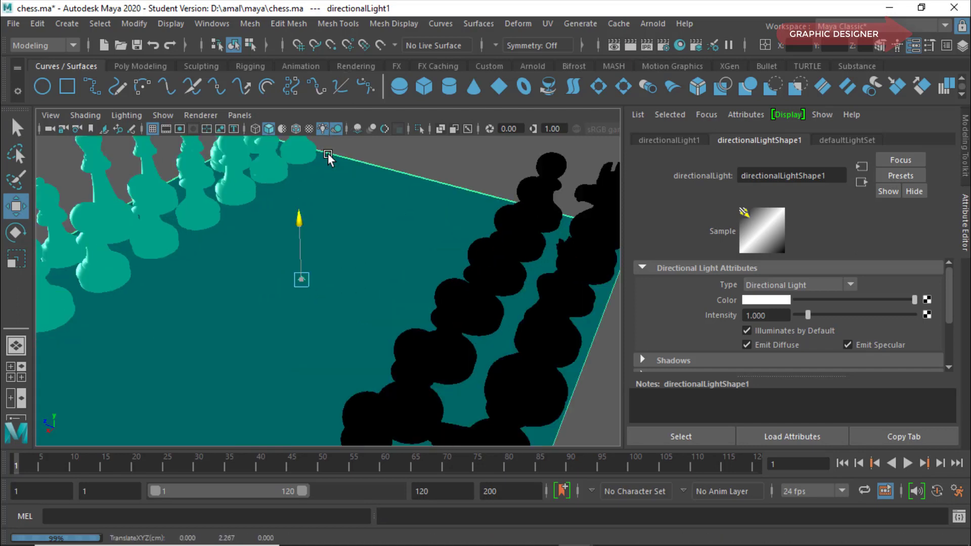
Reselect directionalLight1 and slide it sideways and higher above the board
left_click(327, 153)
scroll(334, 304, "down", 3)
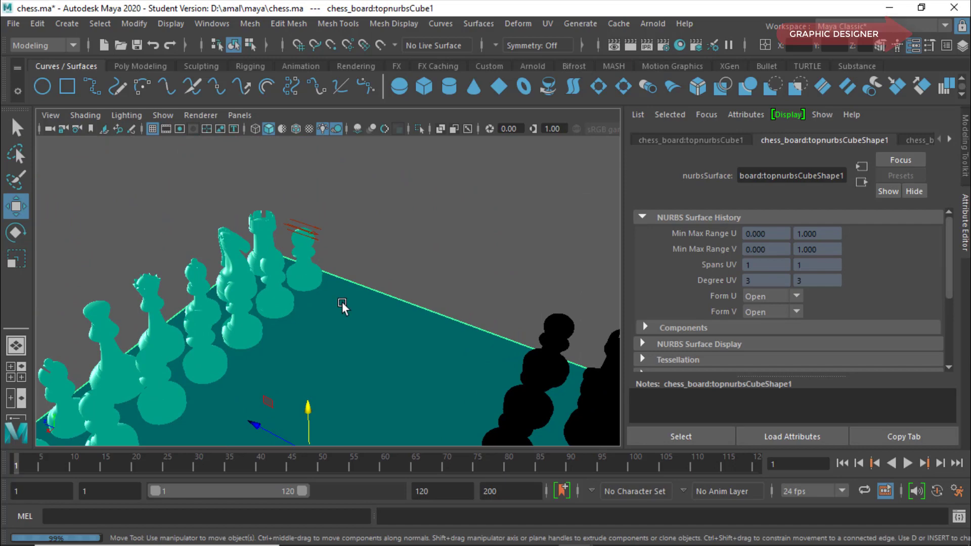
scroll(342, 302, "down", 2)
left_click(326, 244)
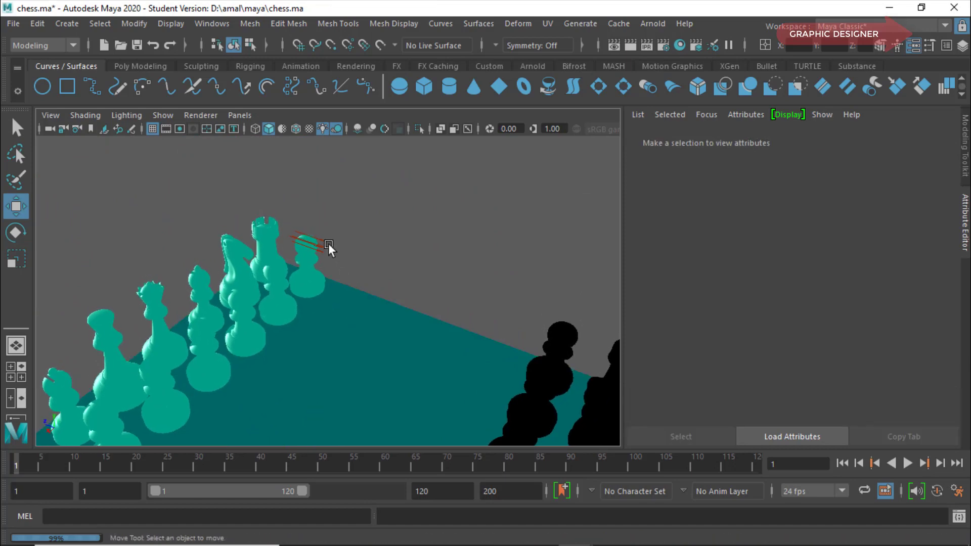
left_click(328, 244)
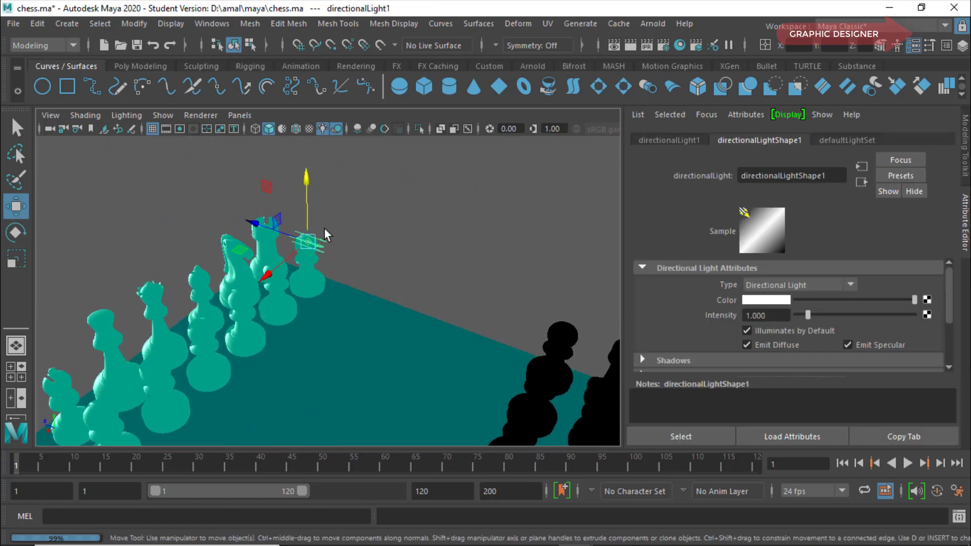
left_click_drag(255, 227, 371, 252)
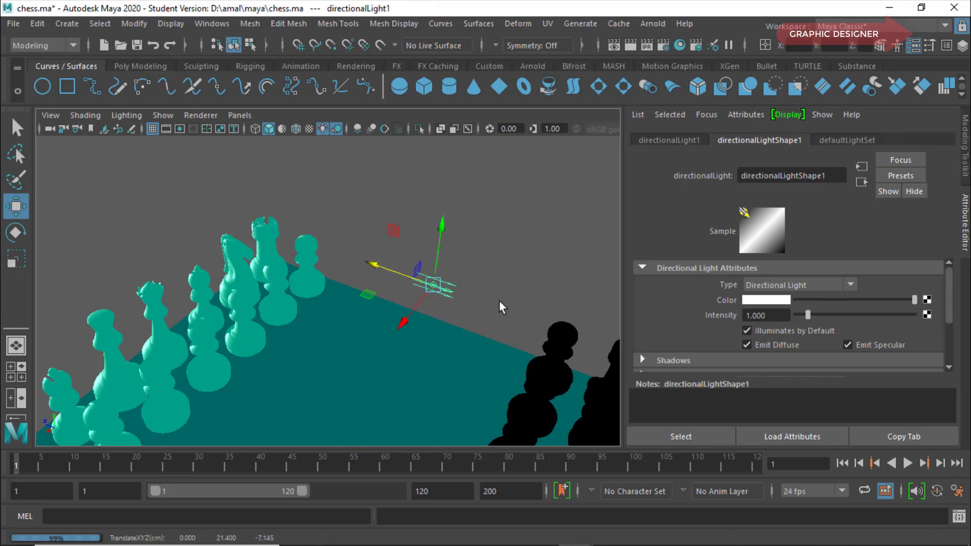
scroll(499, 300, "down", 5)
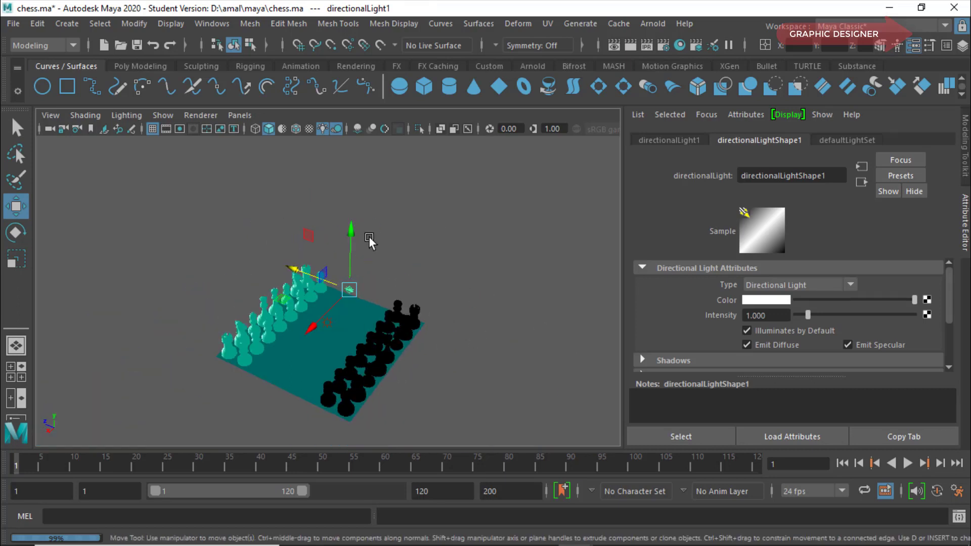
left_click_drag(353, 228, 366, 180)
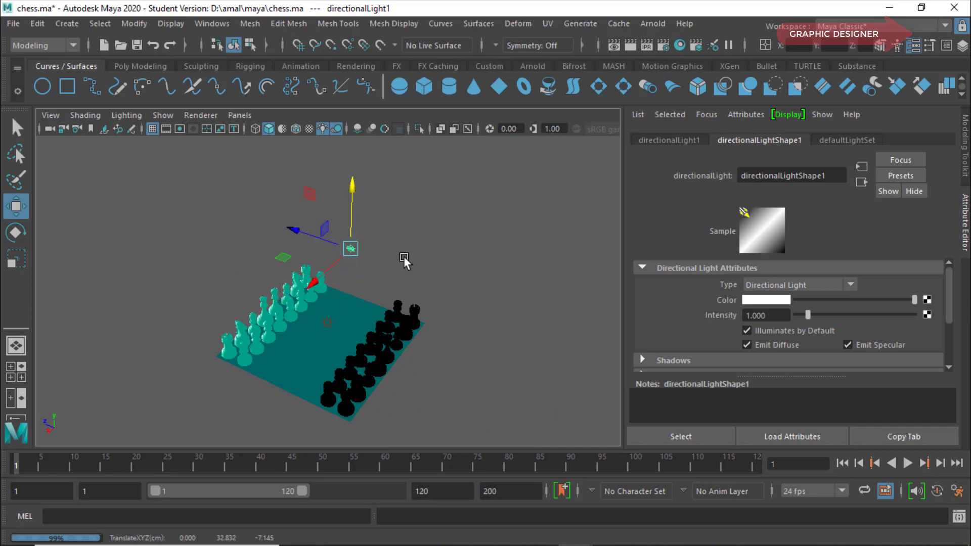
Tilt the directional light to lengthen the pieces' shadows
left_click(22, 231)
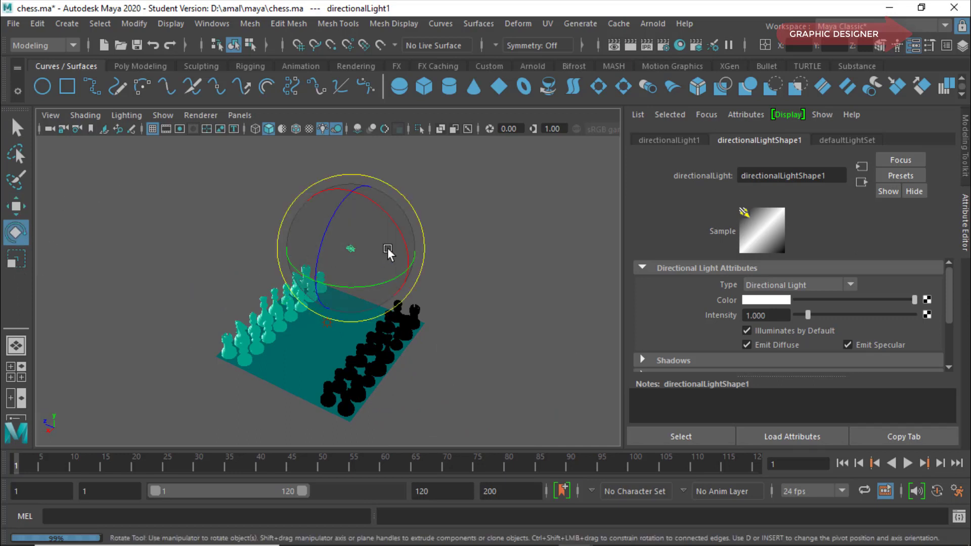
left_click_drag(404, 235, 397, 283)
scroll(327, 360, "up", 2)
scroll(327, 360, "up", 2)
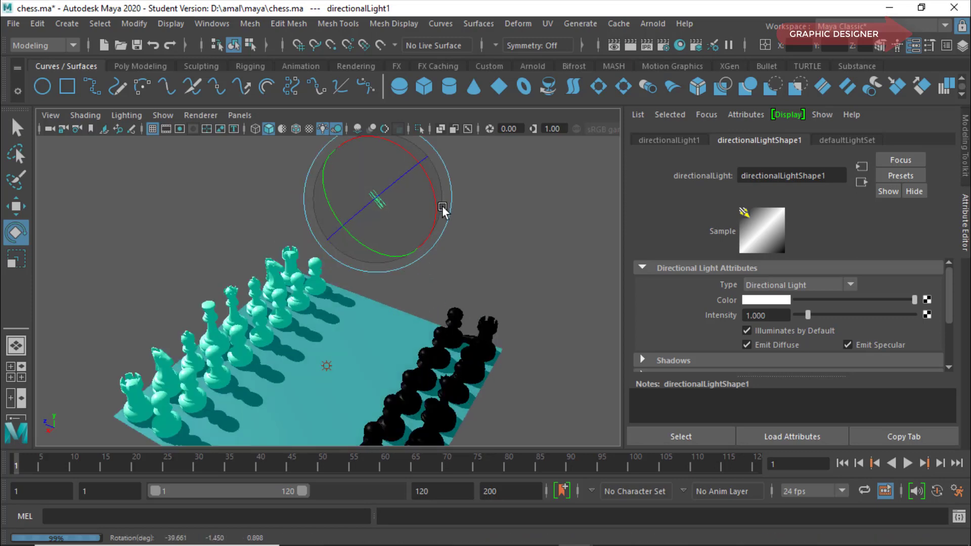
mouse_move(444, 208)
left_mouse_down()
mouse_move(451, 185)
mouse_move(450, 208)
mouse_move(347, 226)
mouse_move(366, 204)
mouse_move(327, 223)
left_mouse_up()
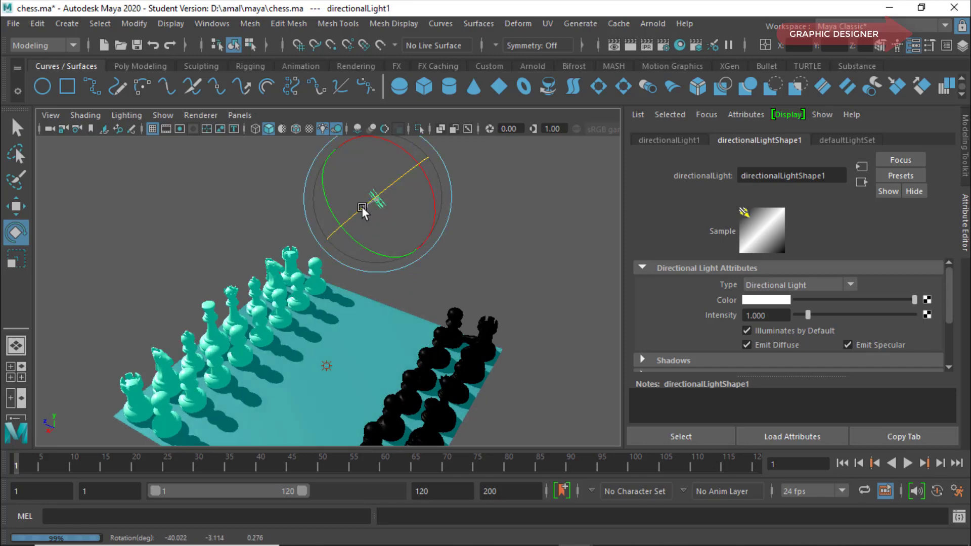
left_click(311, 221)
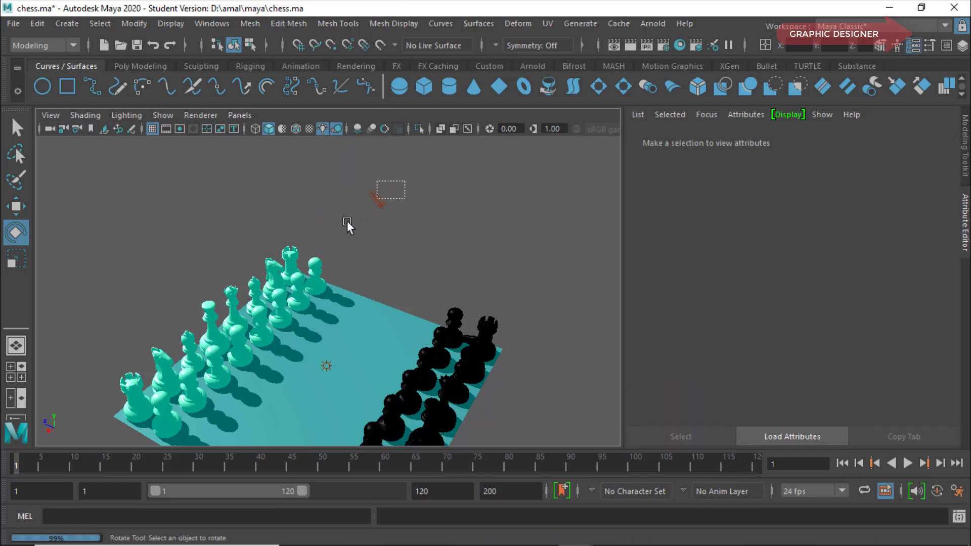
left_click_drag(405, 181, 376, 199)
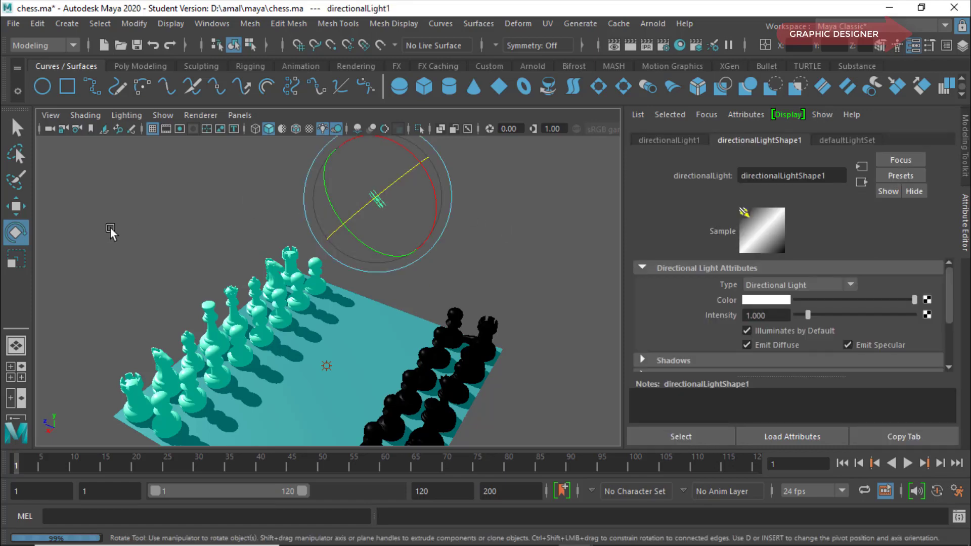
Enlarge the directional light's icon and rotate it to change the shadow direction
left_click(17, 259)
left_click_drag(378, 202, 456, 278)
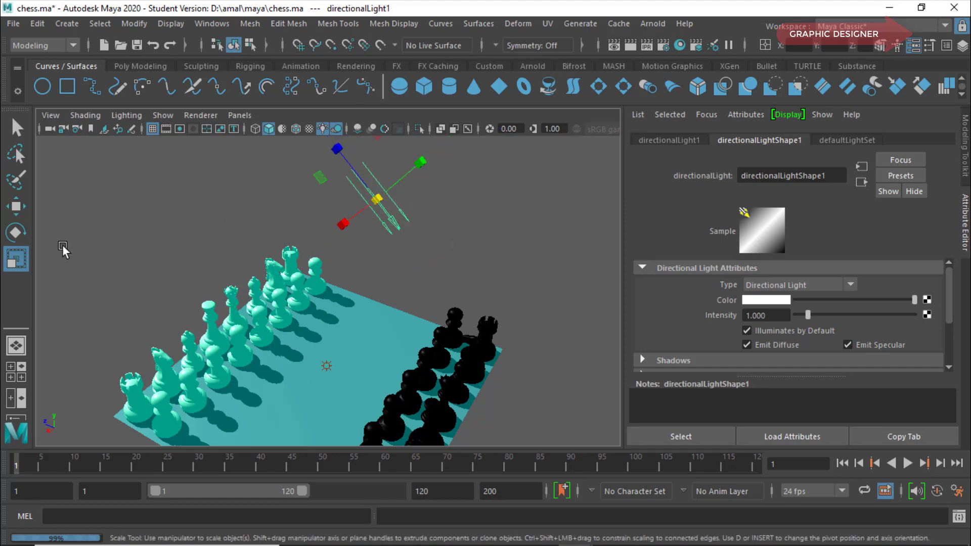
left_click(18, 233)
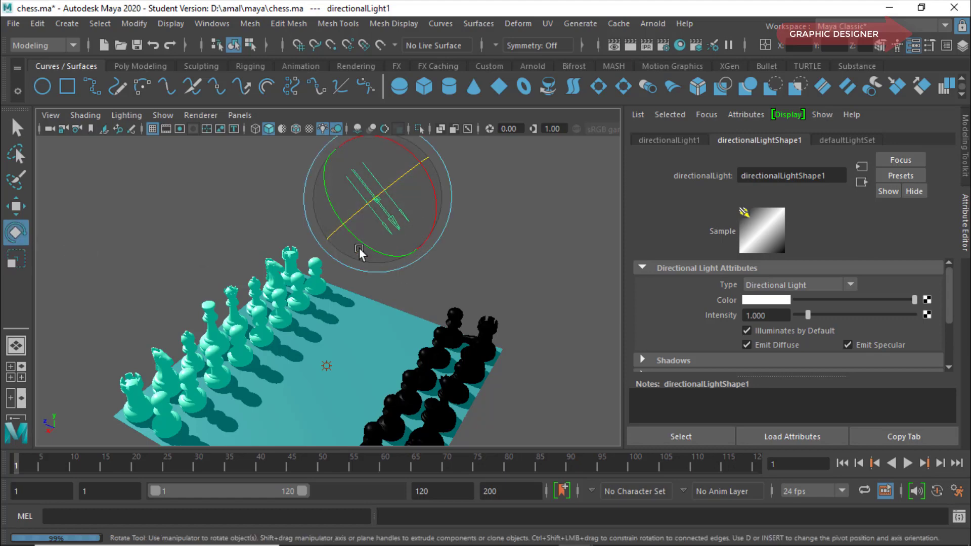
left_click_drag(476, 330, 470, 339, "alt")
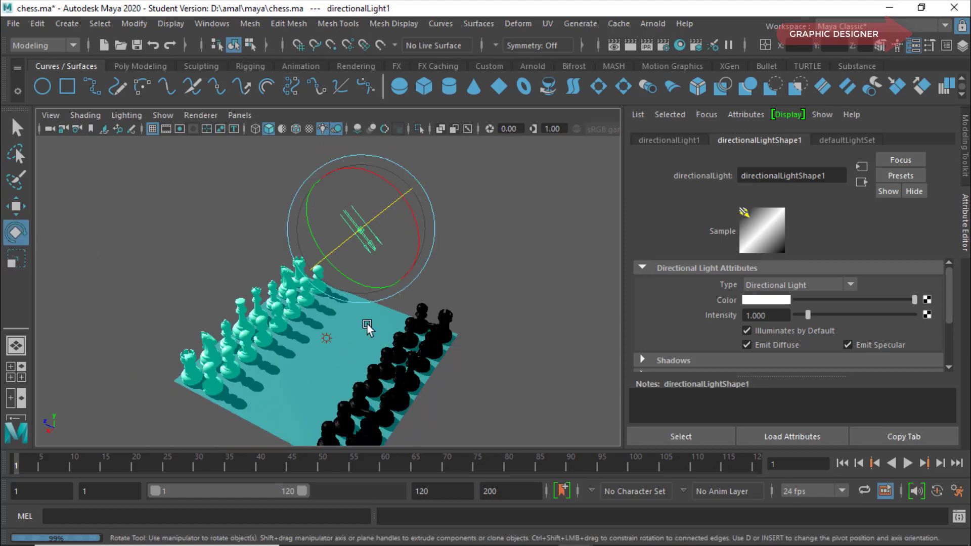
mouse_move(414, 224)
left_mouse_down()
mouse_move(419, 242)
mouse_move(334, 379)
mouse_move(261, 400)
left_mouse_up()
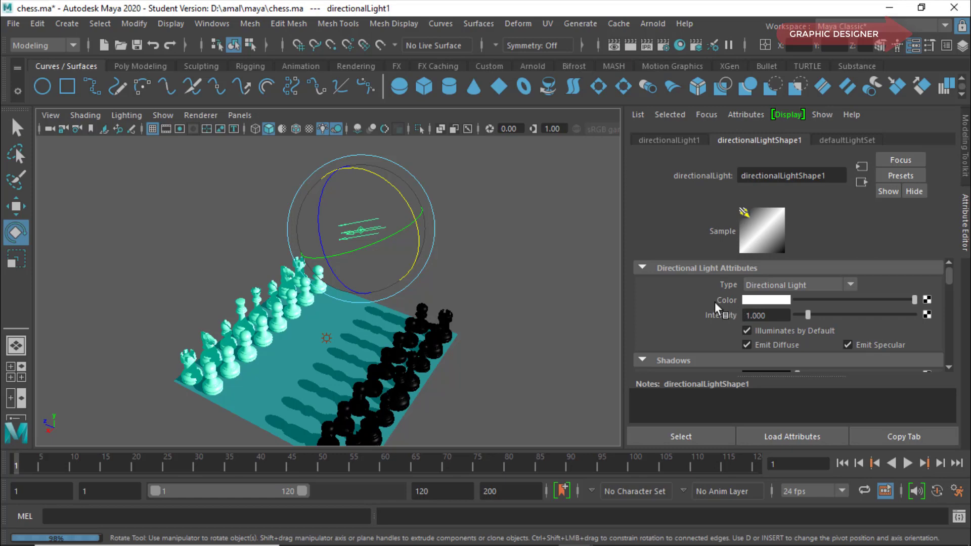
Make the directional light yellow with intensity 2.744 and start a test render
left_click(763, 300)
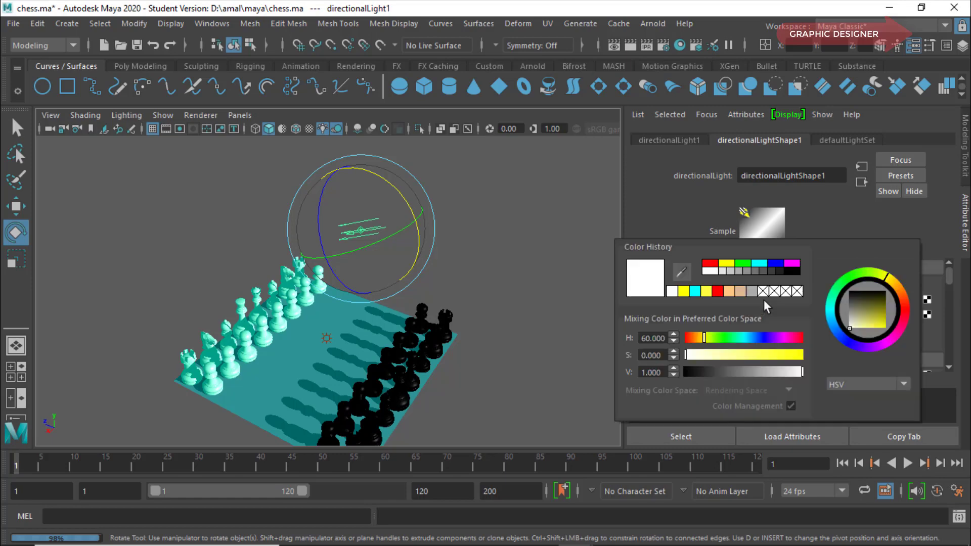
left_click(728, 265)
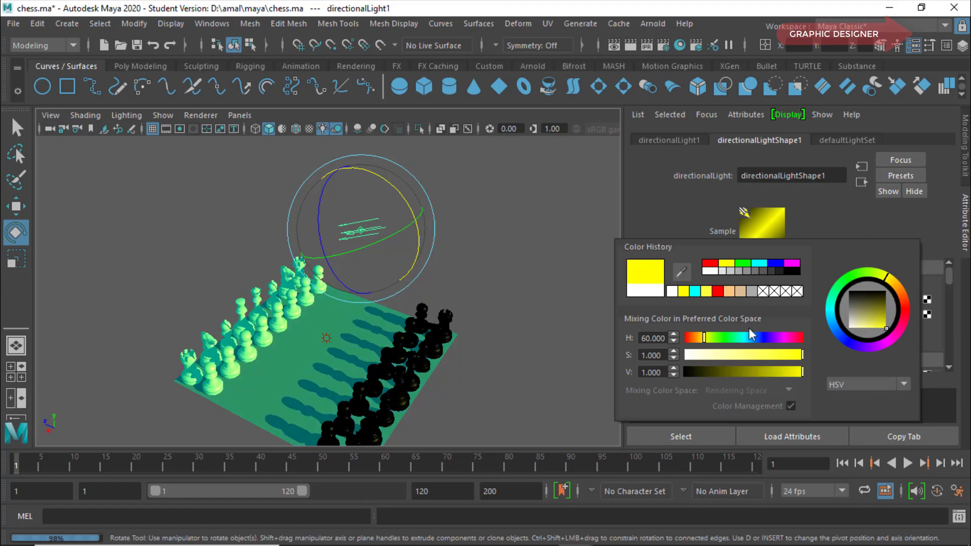
left_click(679, 223)
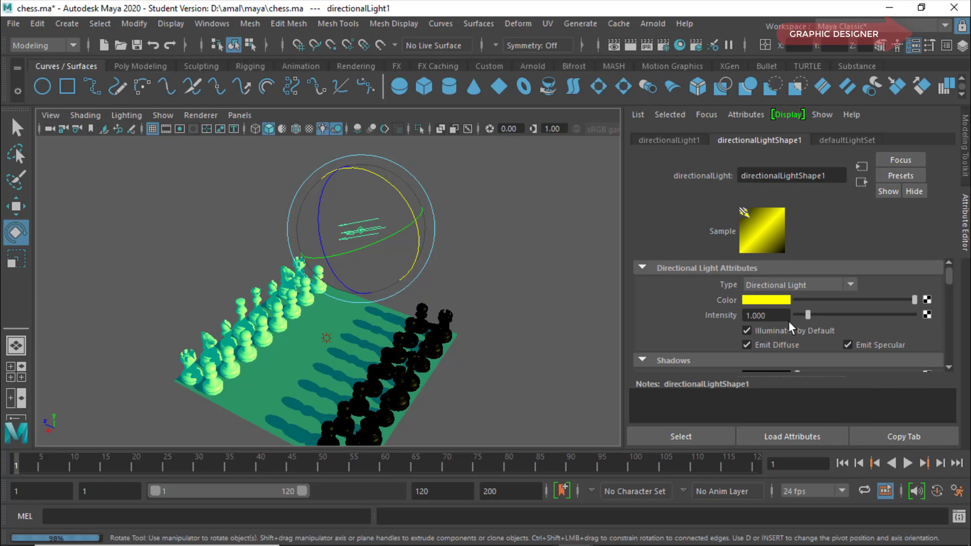
left_click_drag(808, 317, 827, 320)
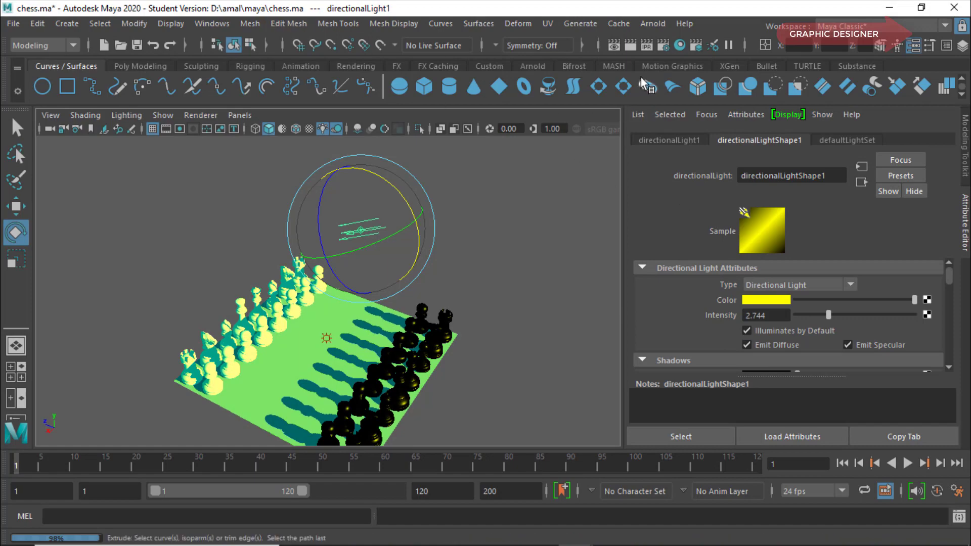
left_click(614, 47)
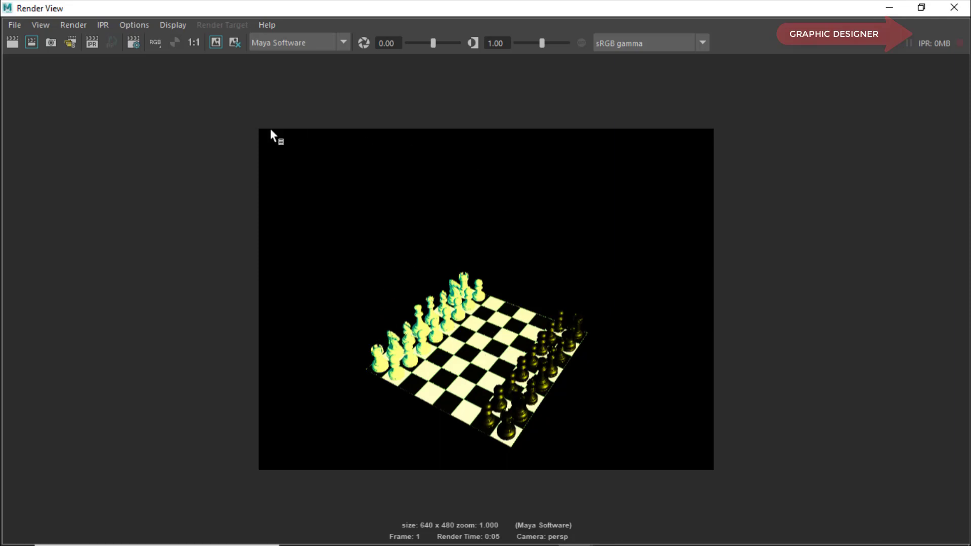
Open Render Settings once the test render finishes
left_click(132, 43)
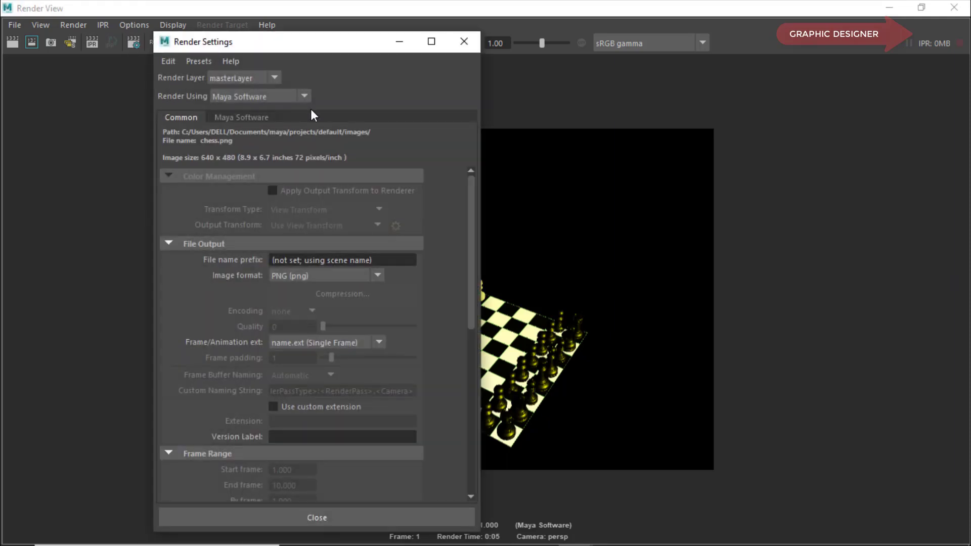
Switch Render Using to Arnold Renderer, re-render the frame, and close the render window
left_click(304, 95)
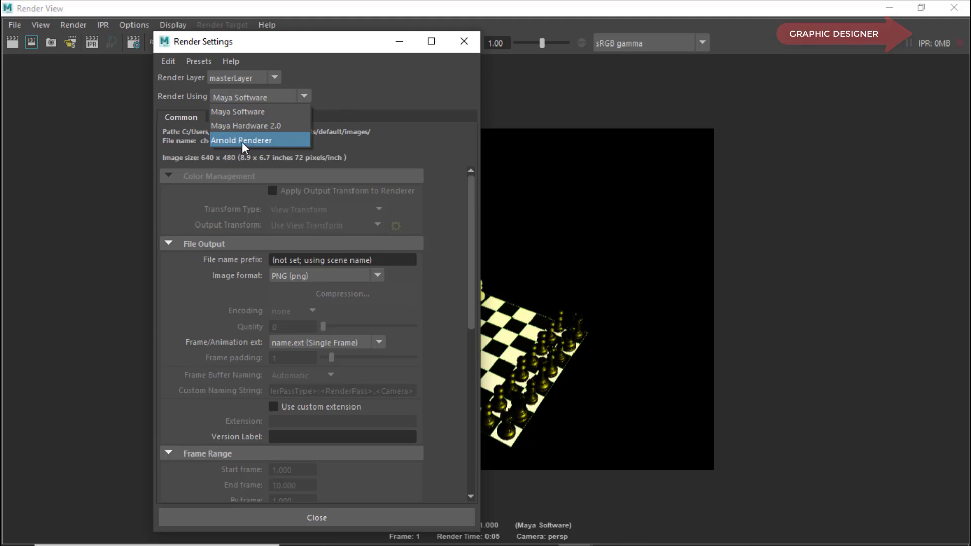
left_click(256, 141)
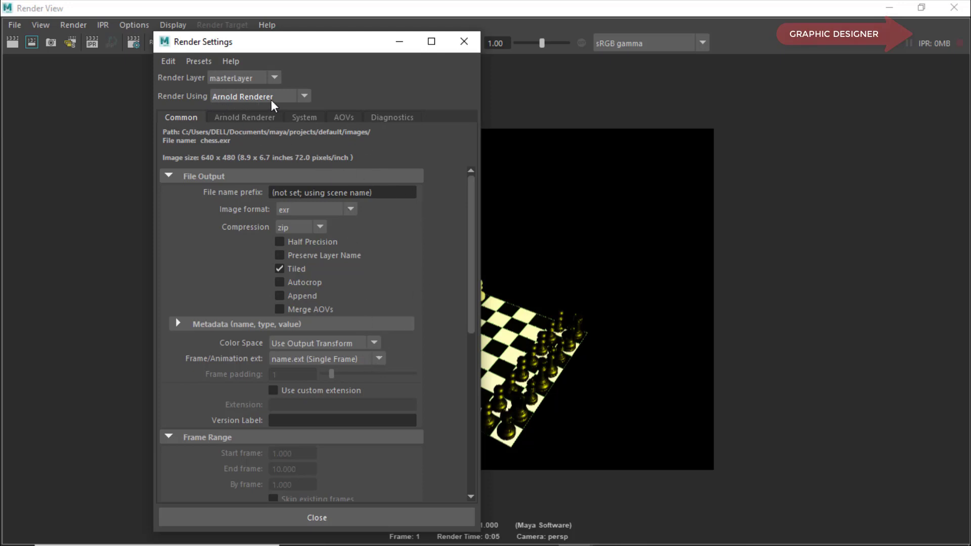
left_click(319, 516)
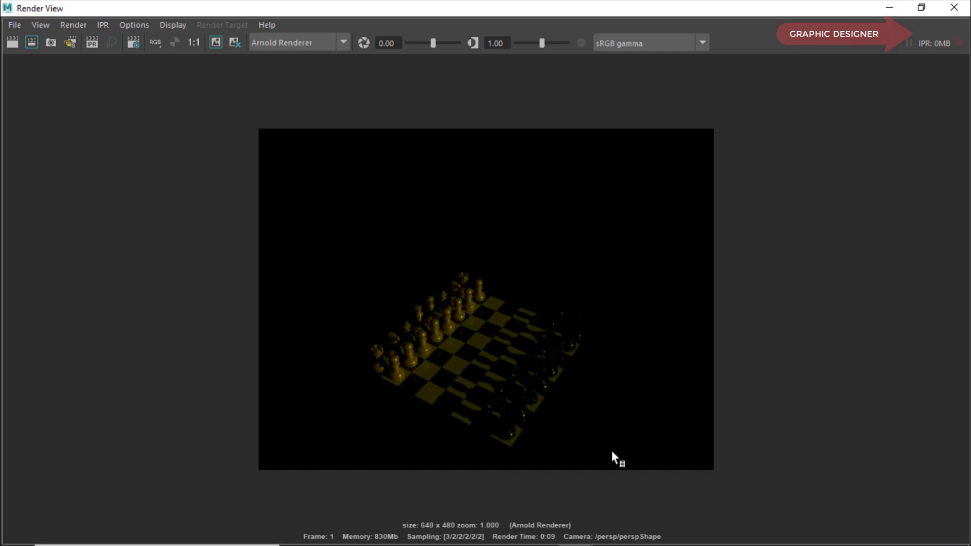
left_click(954, 7)
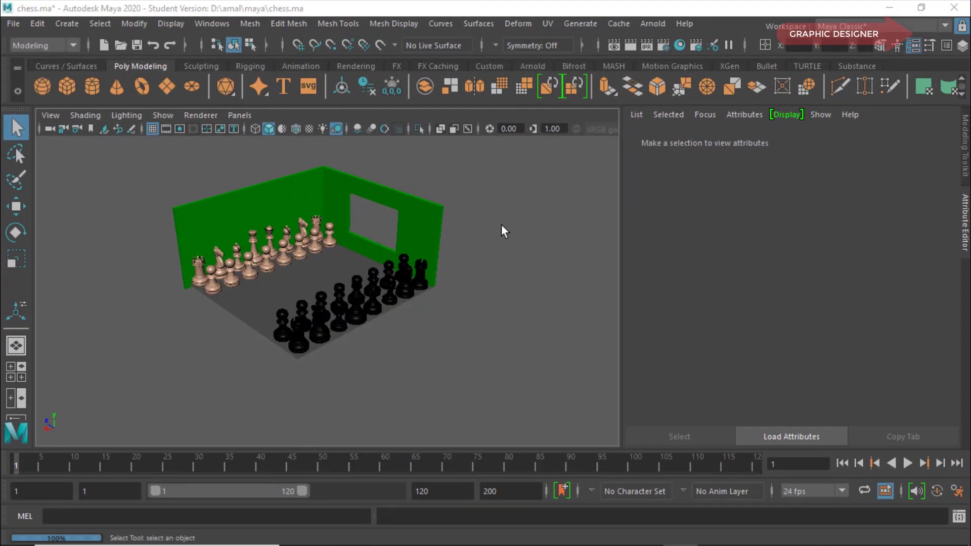
Bring up the Create > Lights submenu to choose another light type
left_click(63, 30)
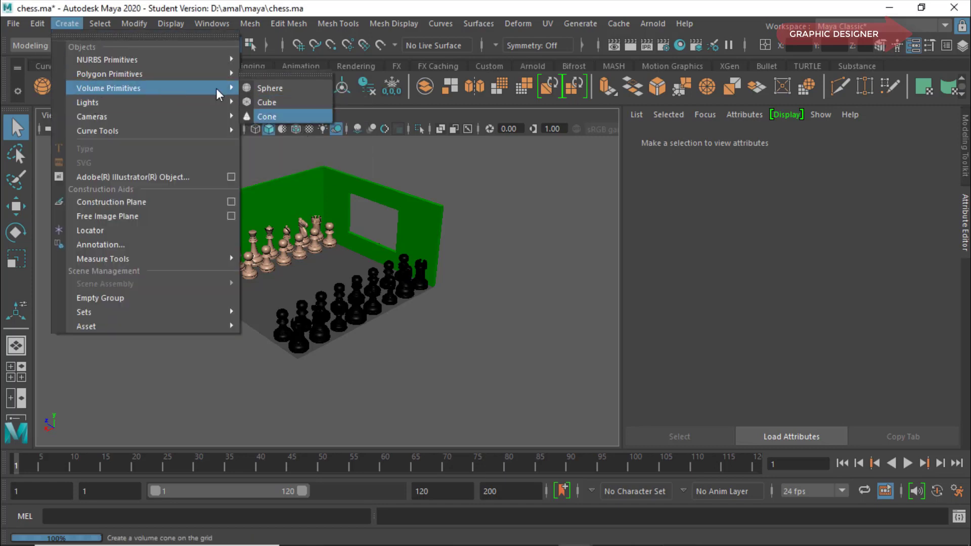
mouse_move(86, 102)
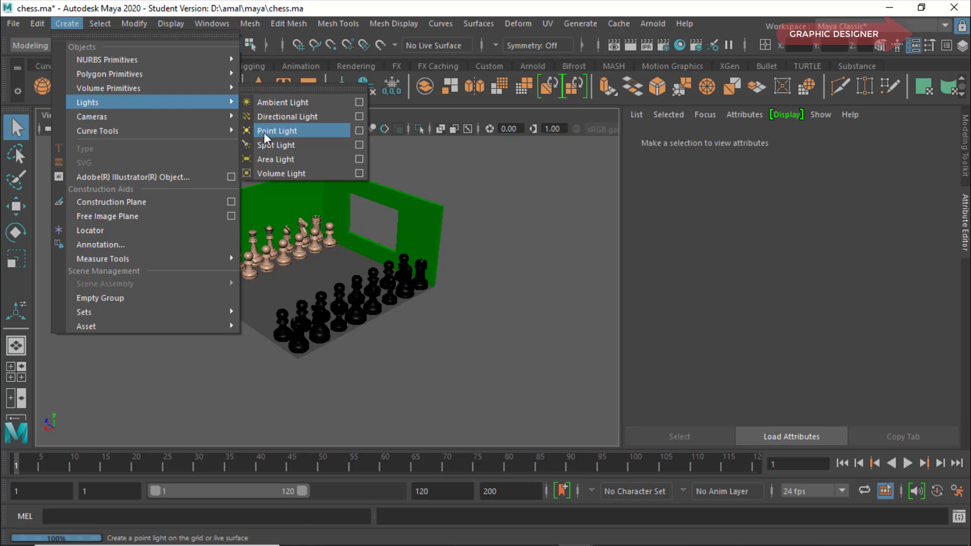
Add a point light, place it low by the board's front-left corner, and raise its intensity
left_click(264, 132)
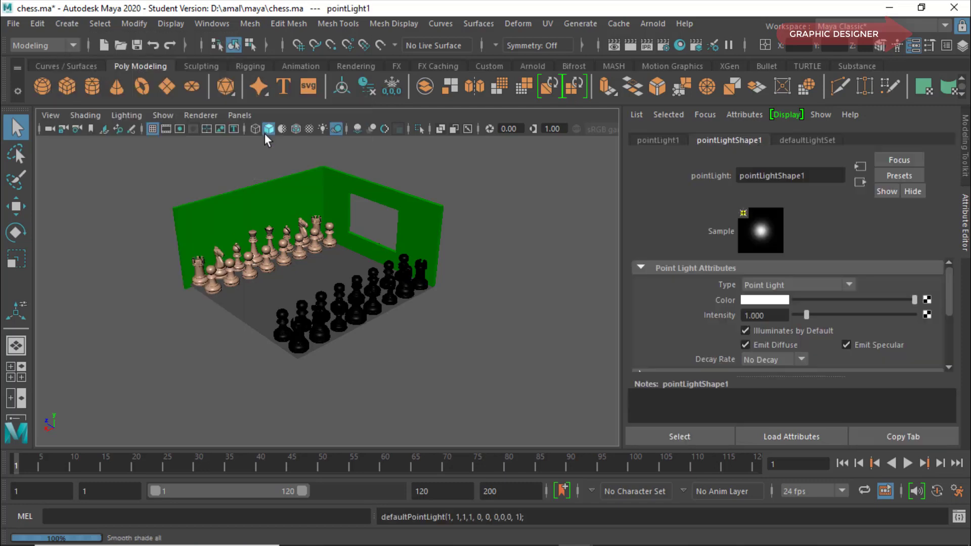
left_click(18, 205)
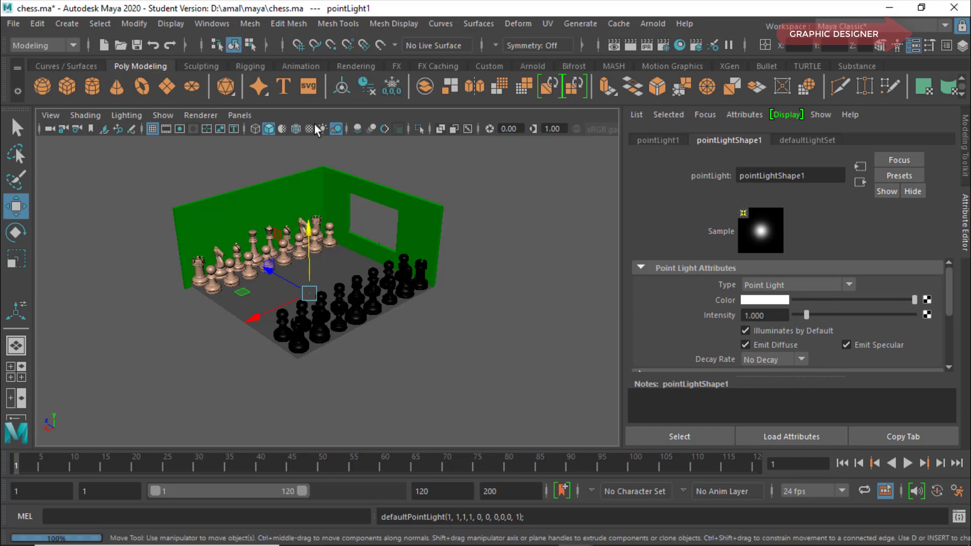
key("7")
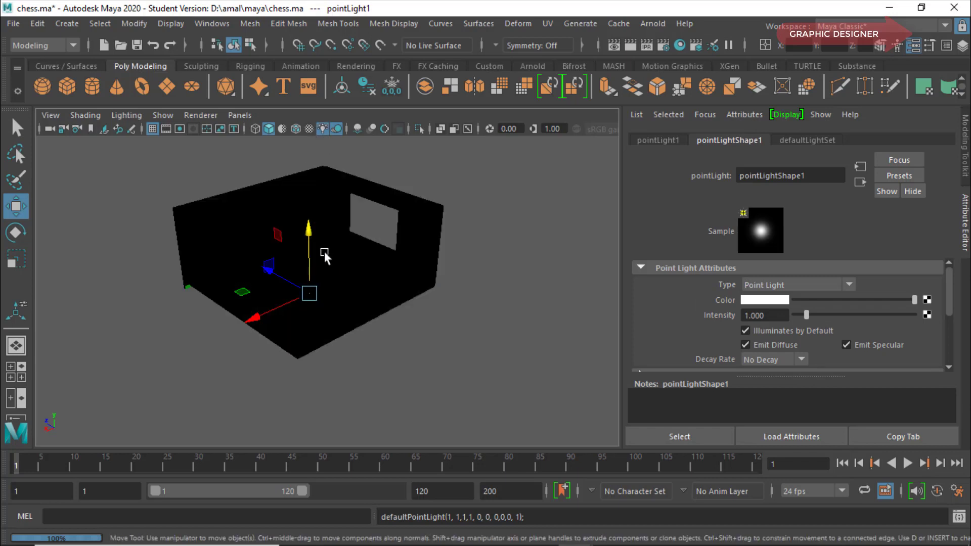
left_click_drag(309, 234, 313, 144)
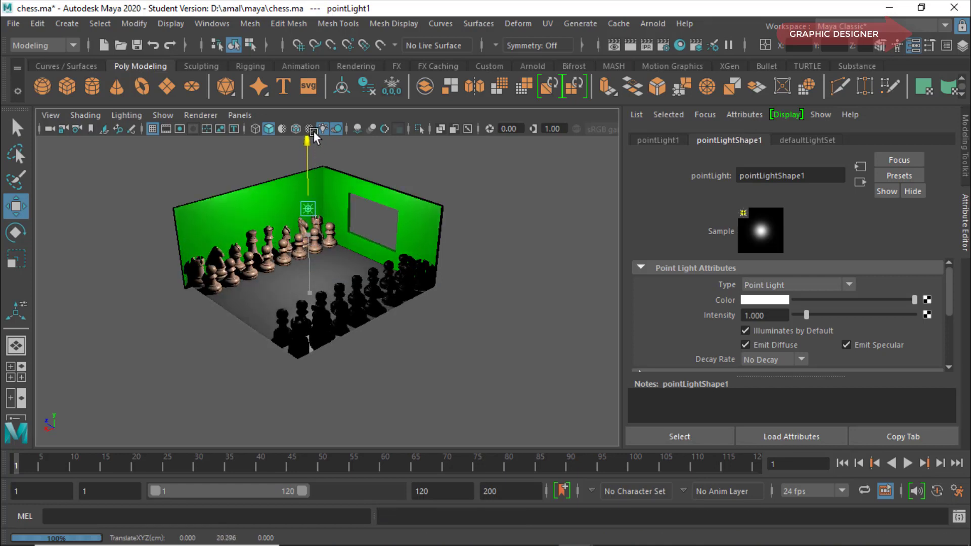
left_click(155, 49)
mouse_move(363, 183)
middle_mouse_down()
mouse_move(39, 308)
mouse_move(60, 291)
middle_mouse_up()
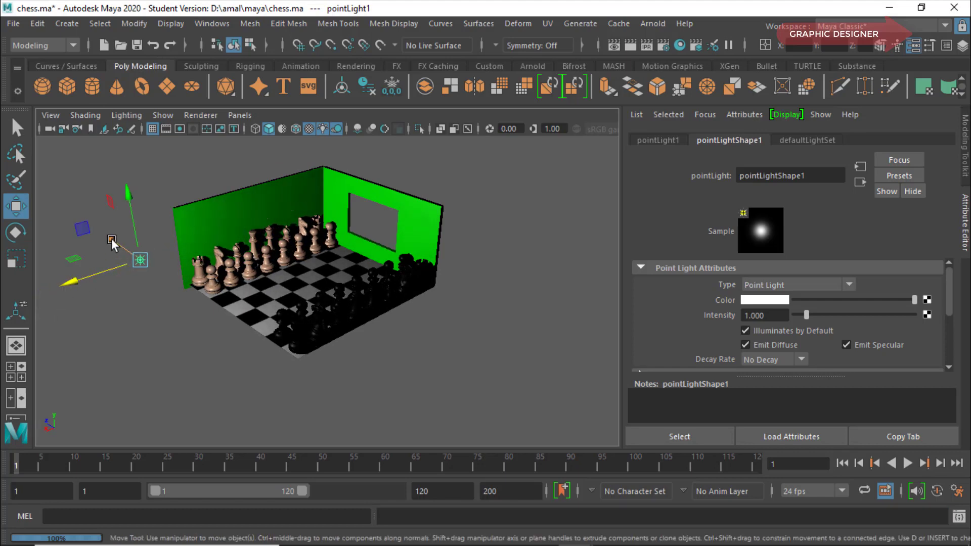
left_click_drag(111, 239, 144, 278)
middle_click_drag(159, 302, 171, 325)
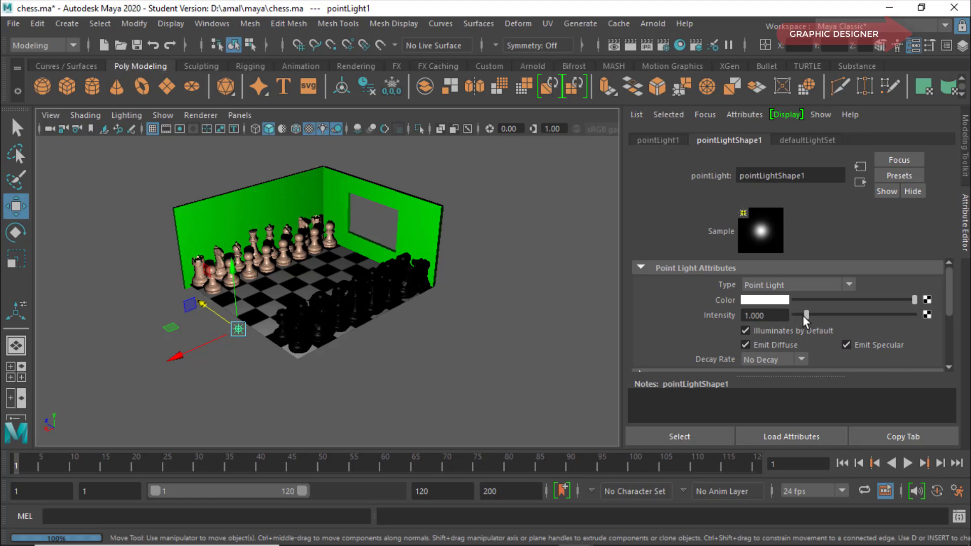
mouse_move(803, 314)
left_mouse_down()
mouse_move(866, 311)
mouse_move(809, 313)
left_mouse_up()
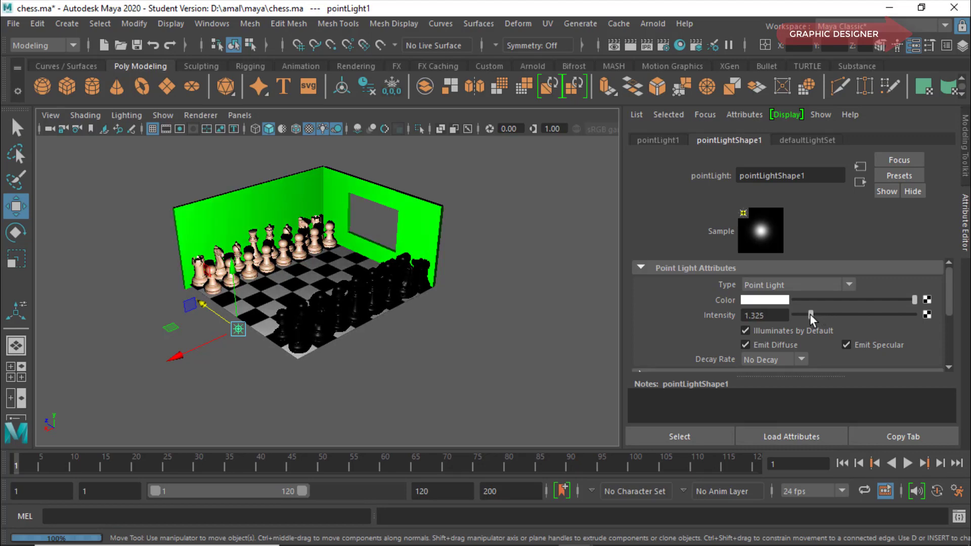
Colour the point light red, then delete it and reopen the Create > Lights list
left_click(761, 301)
left_click(753, 298)
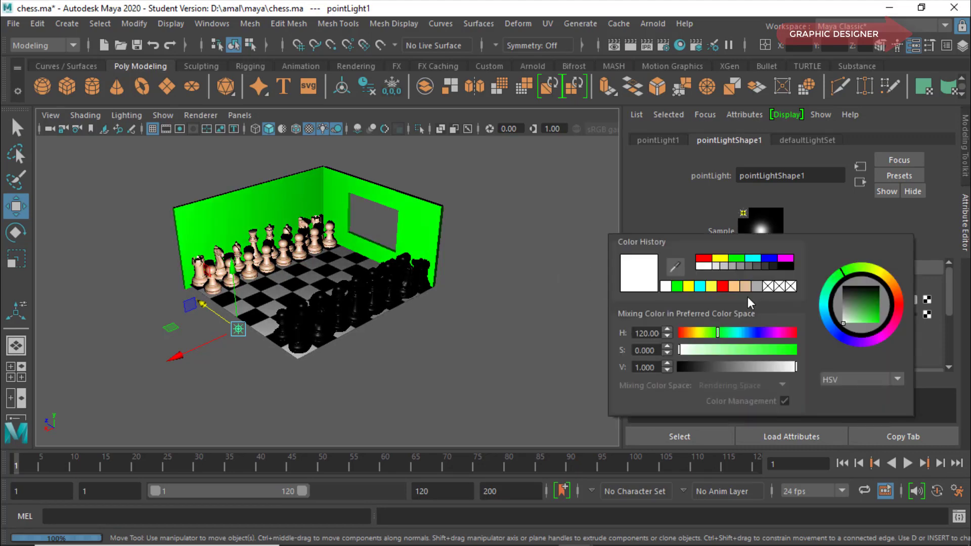
left_click(707, 261)
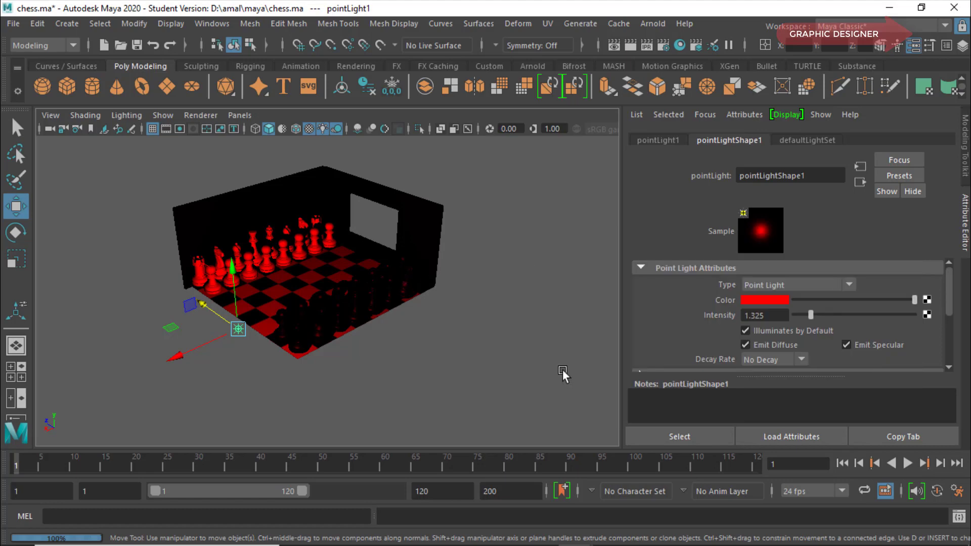
key("Delete")
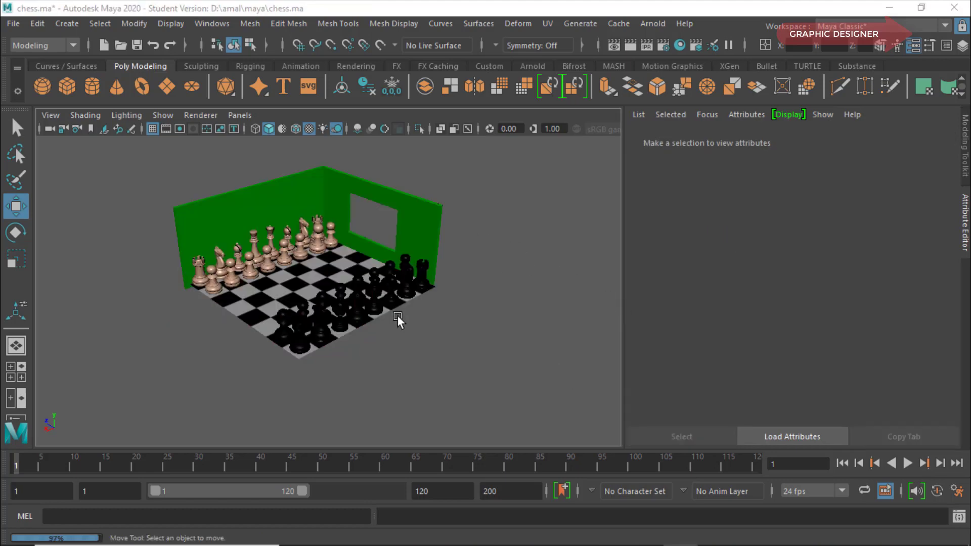
left_click(64, 25)
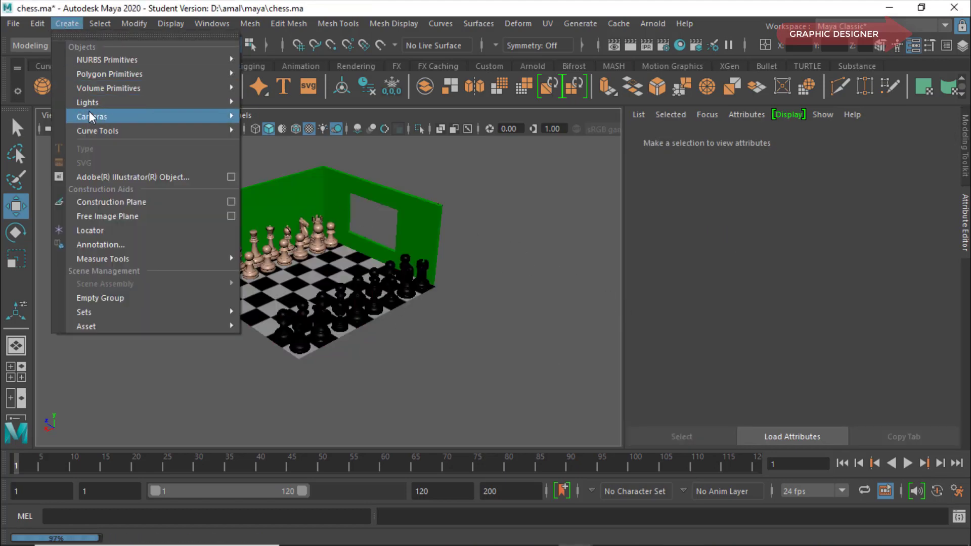
mouse_move(137, 102)
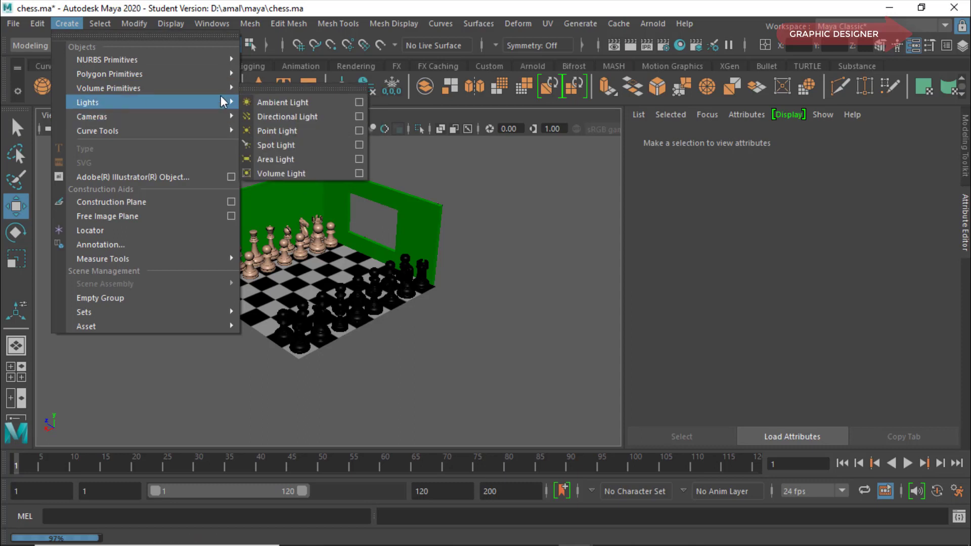
Add a spot light, lift it above the room, and enlarge its display size
left_click(295, 145)
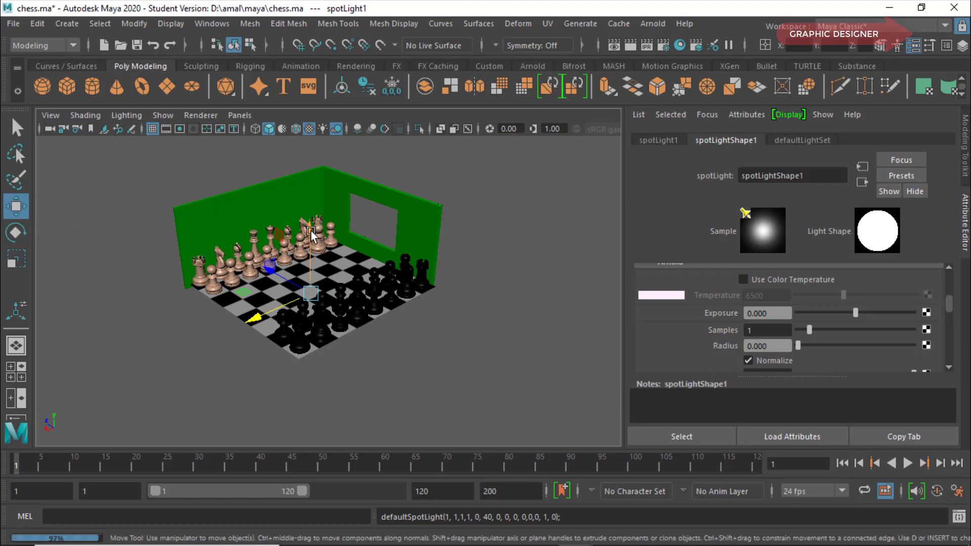
left_click_drag(311, 232, 310, 132)
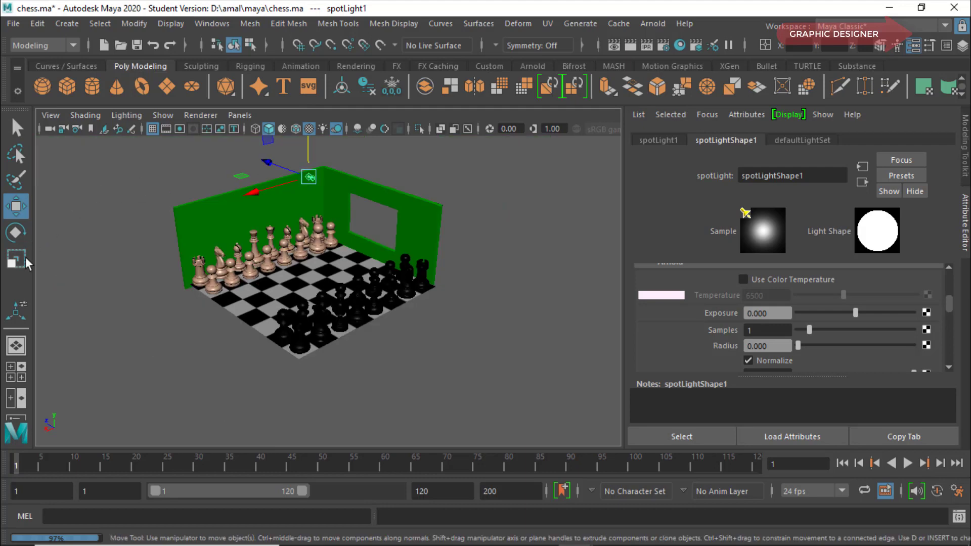
left_click(26, 257)
left_click_drag(311, 177, 358, 173)
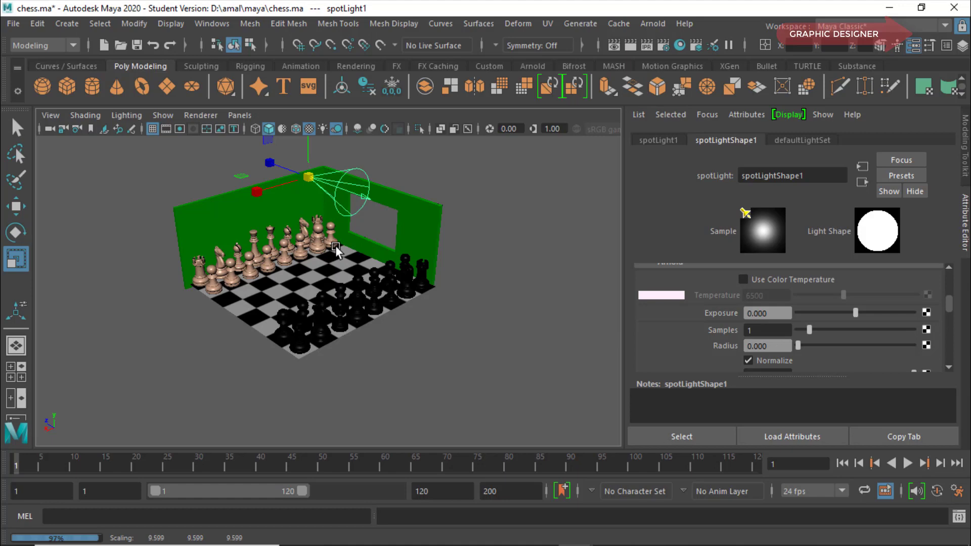
Aim the spot light down at the board with scene-only viewport lighting, moved to the back-right
left_click(17, 240)
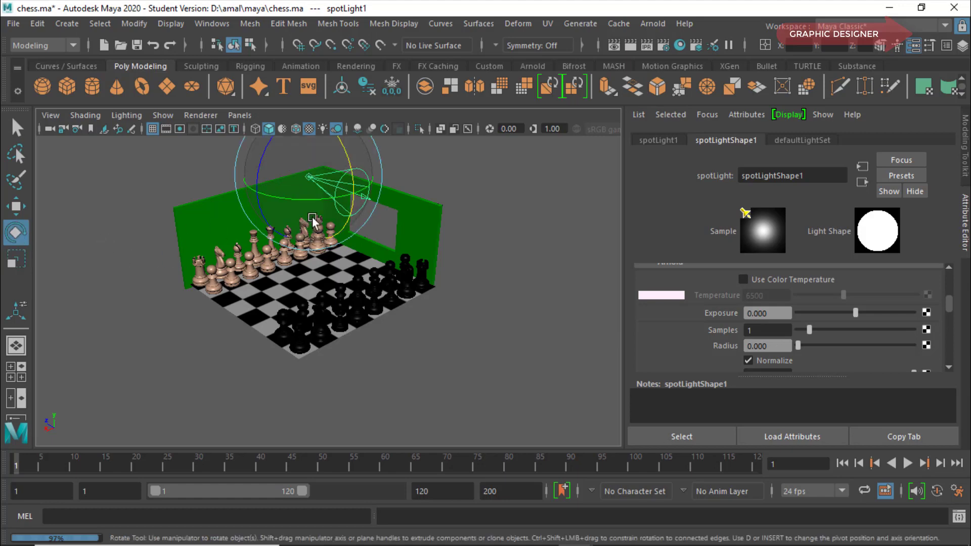
mouse_move(344, 149)
left_mouse_down()
mouse_move(345, 274)
mouse_move(290, 336)
mouse_move(212, 375)
left_mouse_up()
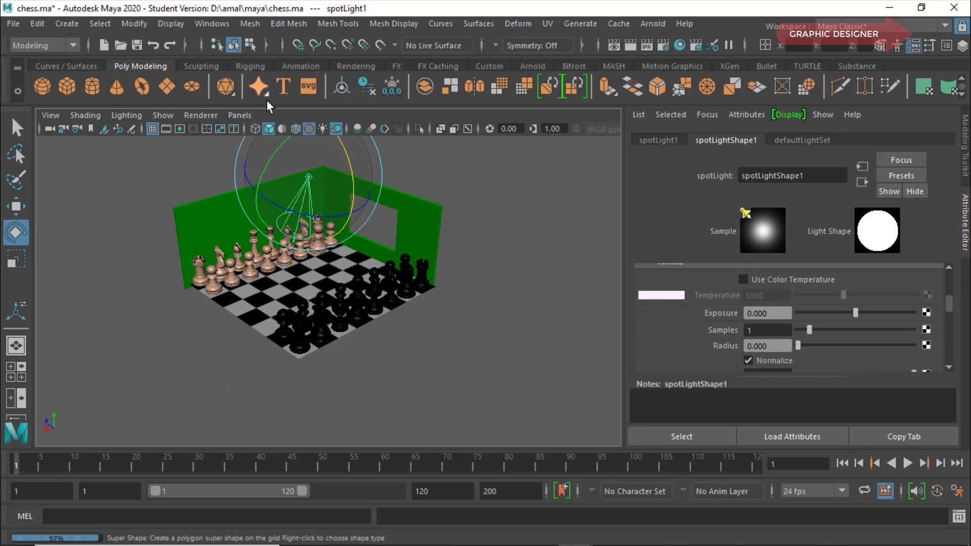
left_click(323, 131)
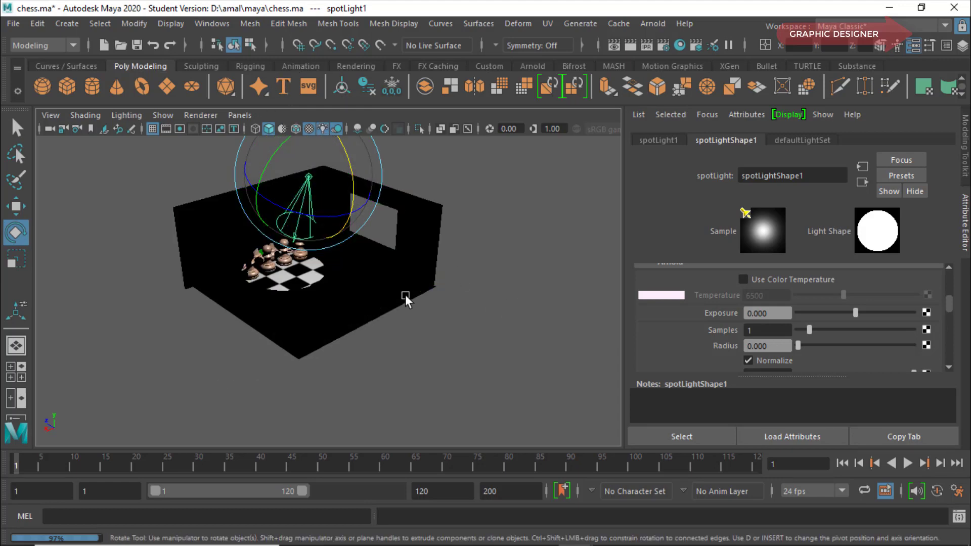
mouse_move(352, 180)
left_mouse_down()
mouse_move(353, 127)
mouse_move(366, 193)
mouse_move(372, 171)
mouse_move(378, 191)
left_mouse_up()
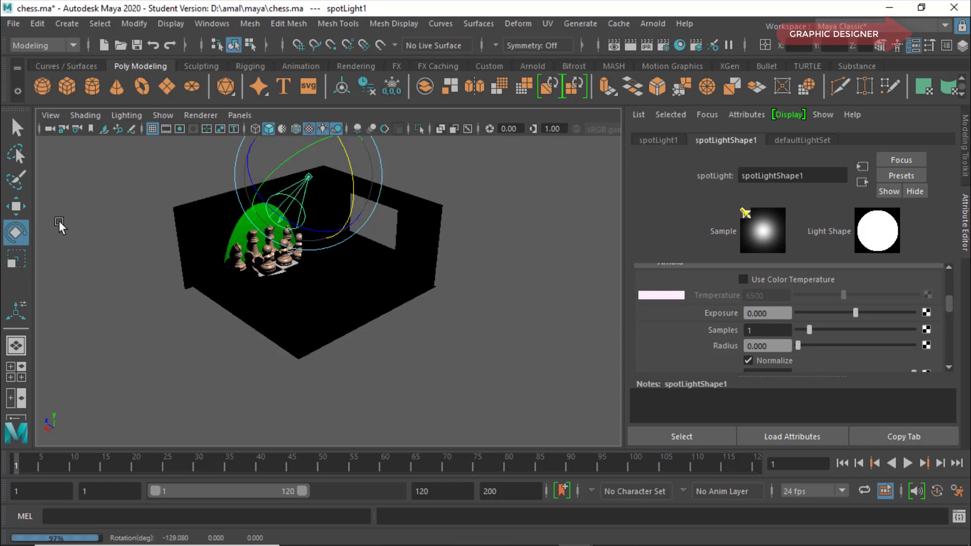
left_click(15, 205)
mouse_move(267, 162)
left_mouse_down()
mouse_move(371, 215)
mouse_move(386, 196)
mouse_move(342, 184)
mouse_move(322, 166)
left_mouse_up()
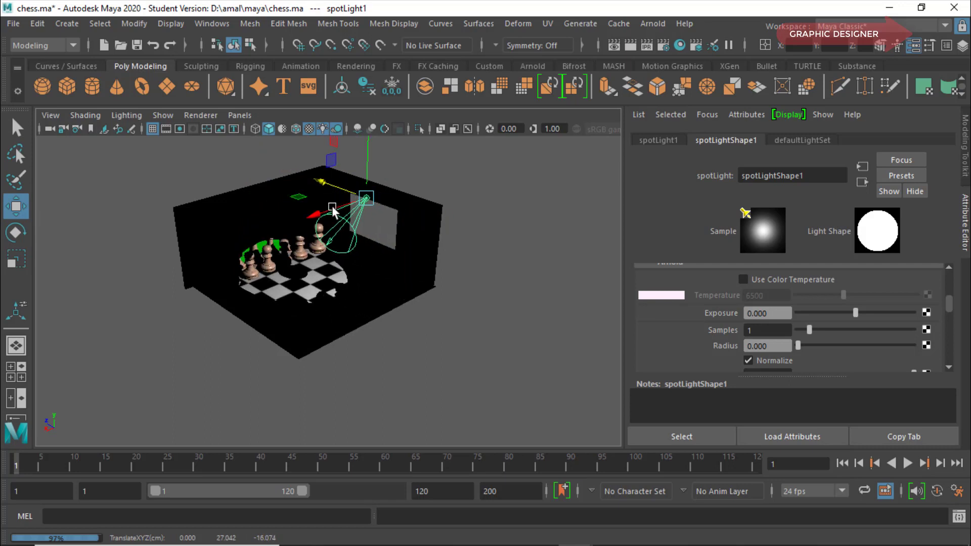
mouse_move(332, 209)
left_mouse_down()
mouse_move(314, 217)
mouse_move(352, 191)
mouse_move(353, 177)
mouse_move(337, 198)
mouse_move(346, 176)
left_mouse_up()
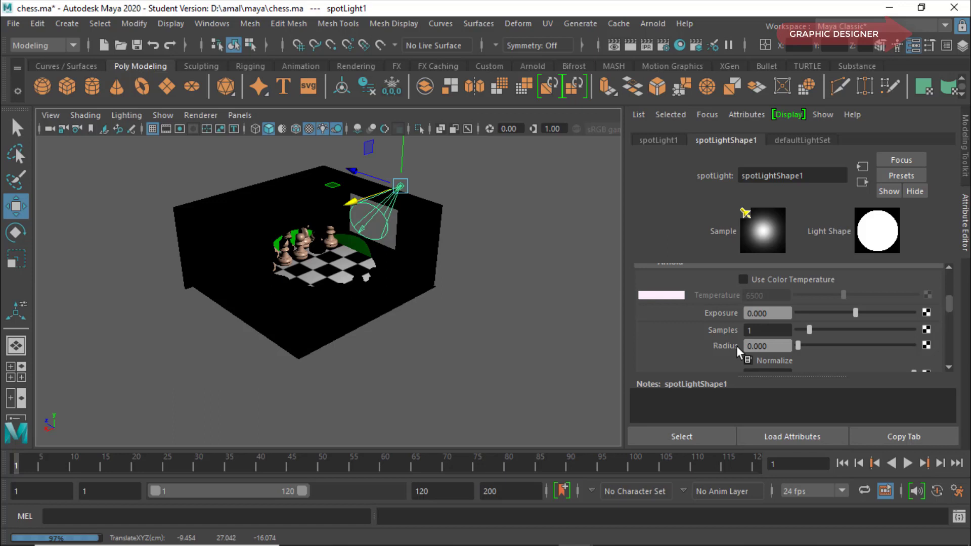
Widen the spot light's cone angle to 81.718
scroll(736, 346, "down", 2)
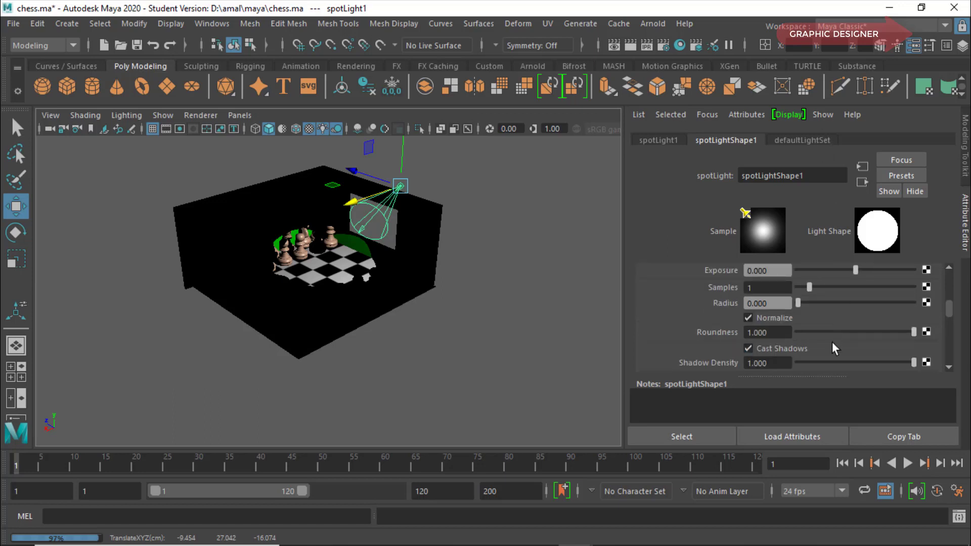
scroll(832, 342, "down", 4)
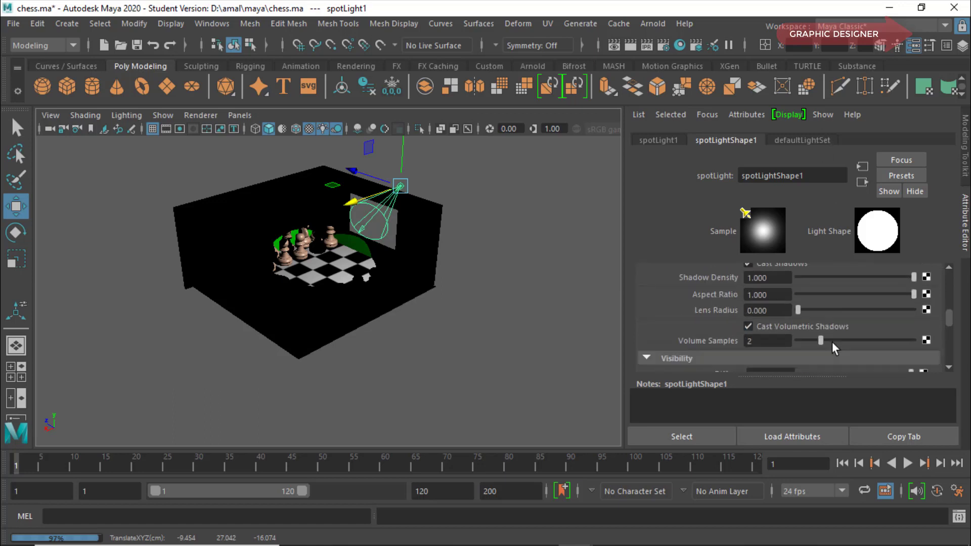
scroll(832, 341, "down", 4)
scroll(833, 341, "down", 1)
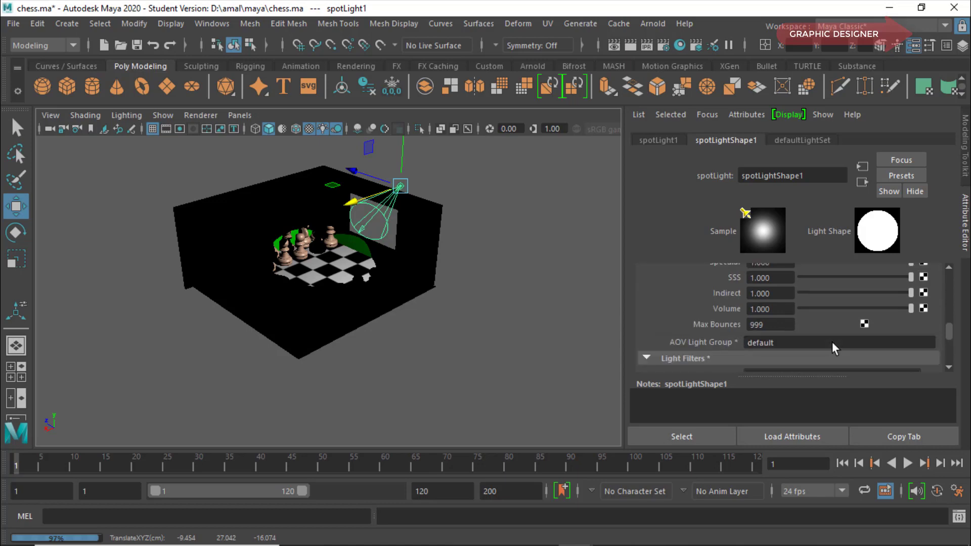
scroll(832, 341, "down", 3)
scroll(832, 342, "up", 6)
scroll(832, 341, "up", 3)
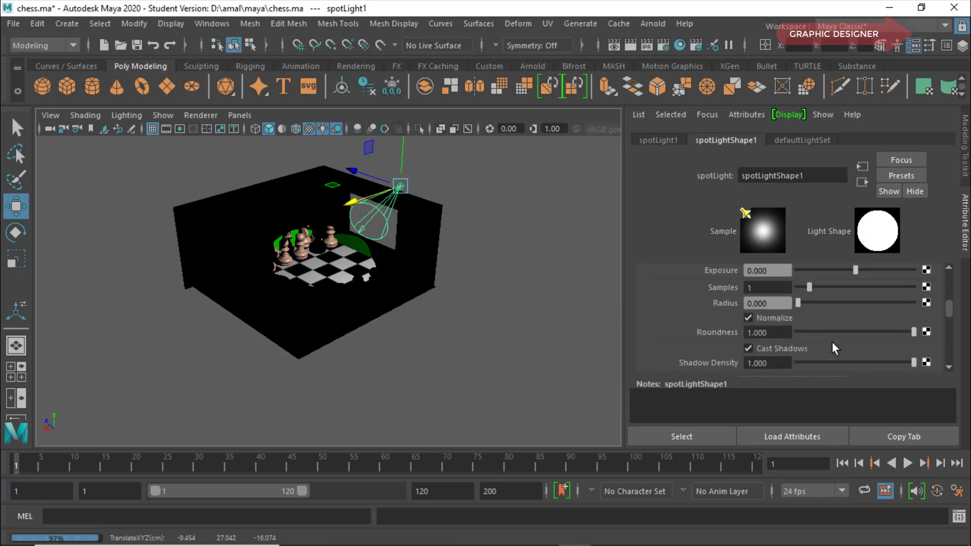
scroll(832, 341, "up", 3)
scroll(833, 349, "down", 2)
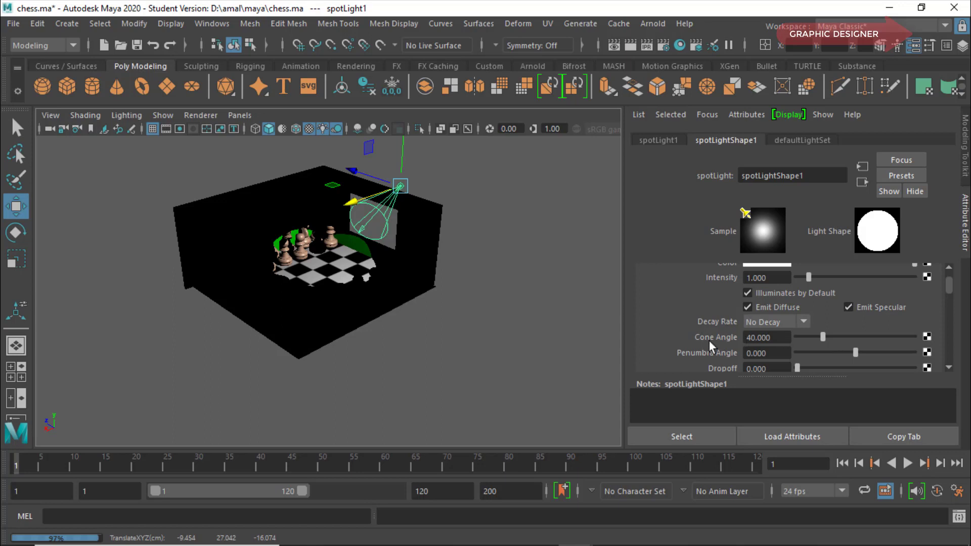
left_click_drag(823, 339, 846, 338)
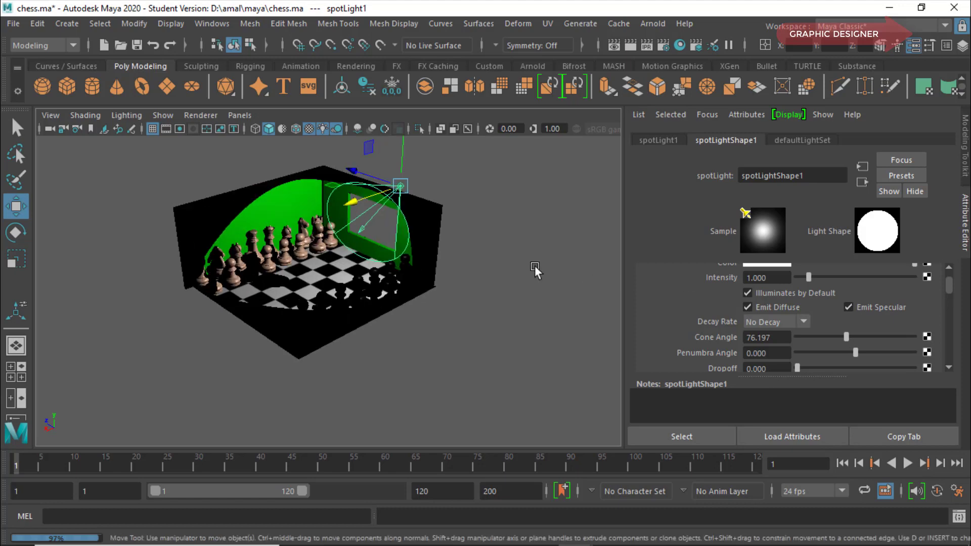
scroll(534, 265, "up", 2)
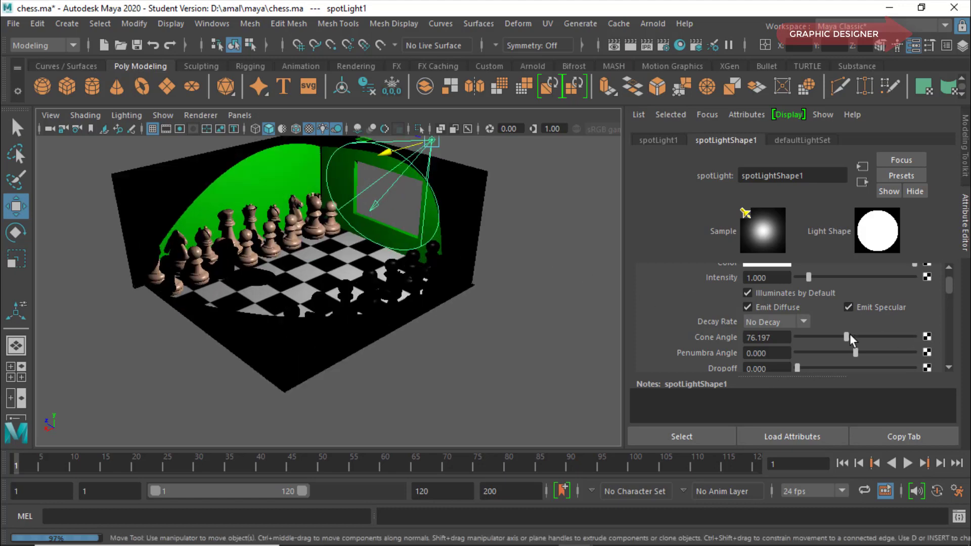
left_click_drag(848, 336, 848, 335)
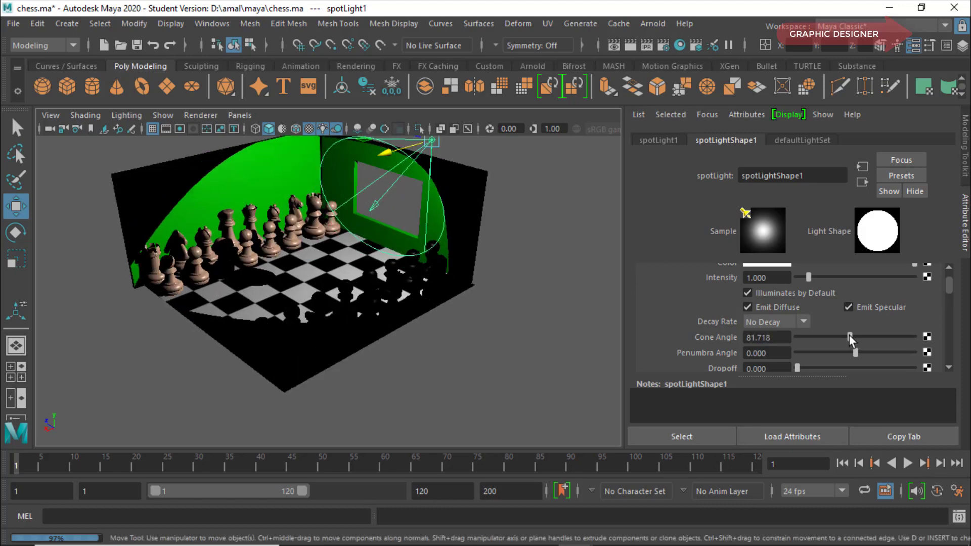
Set the spot light's intensity to 500
left_click(764, 278)
type("5")
type("00")
key("Return")
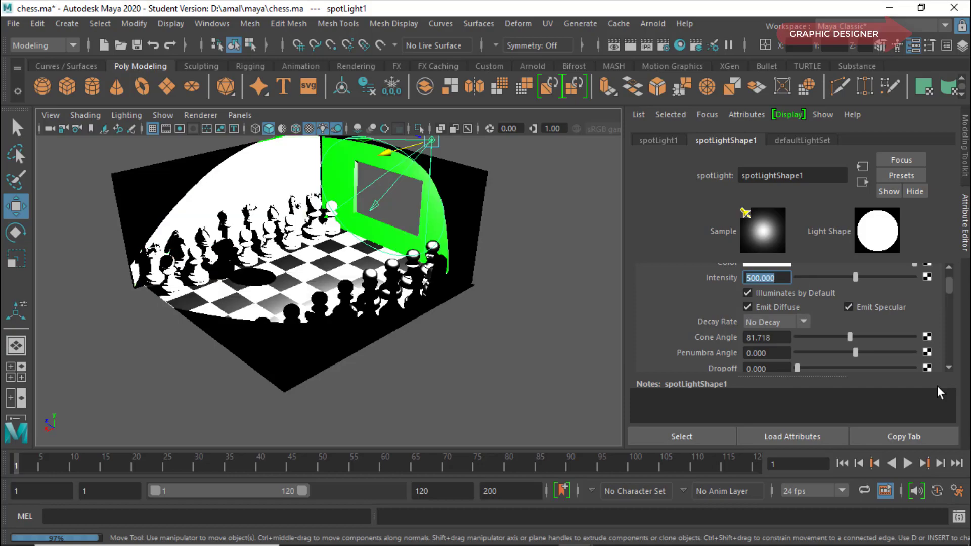
Render a 640 x 480 Arnold test frame of the spot-lit board, then close the render window
left_click(611, 45)
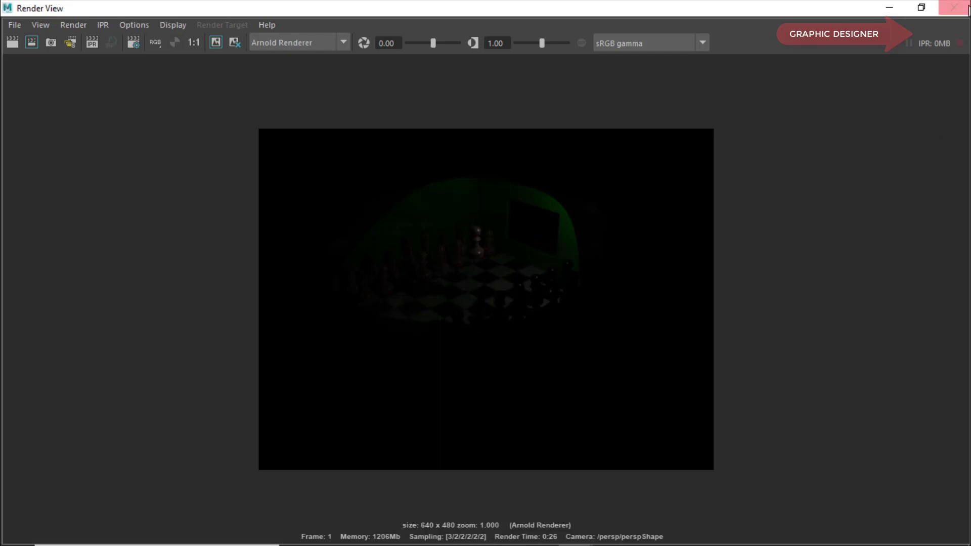
left_click(953, 7)
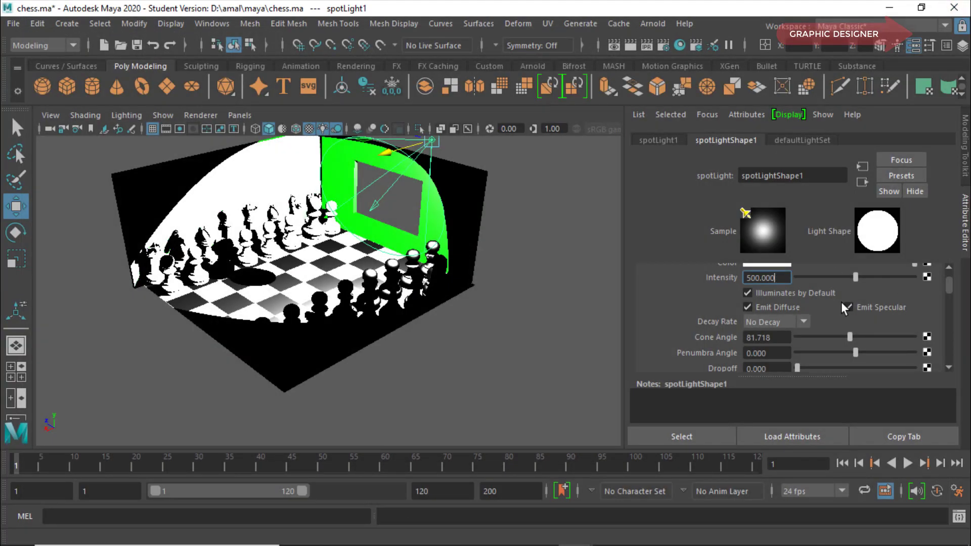
Raise the spot light's Arnold exposure to 4.317, test-render the frame, and close Render View
scroll(841, 302, "down", 5)
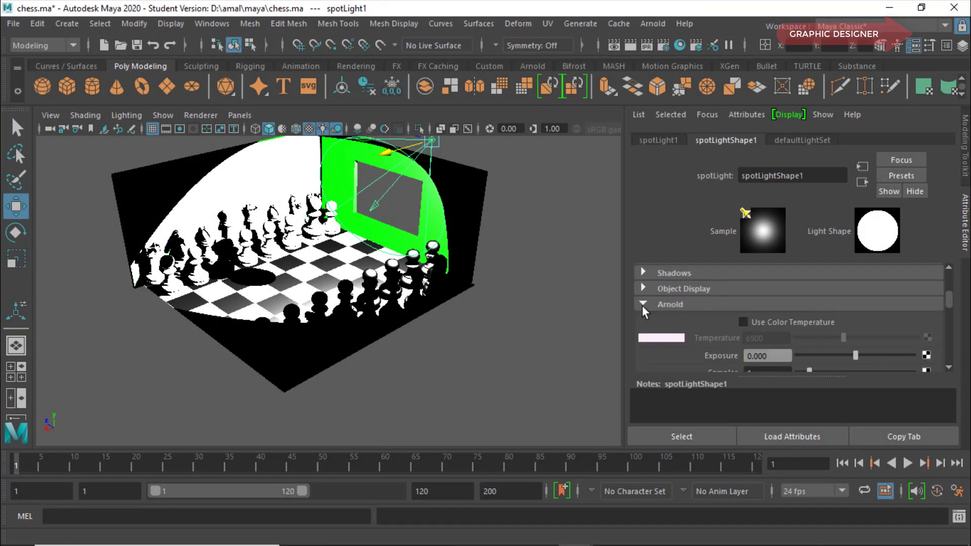
scroll(809, 341, "down", 2)
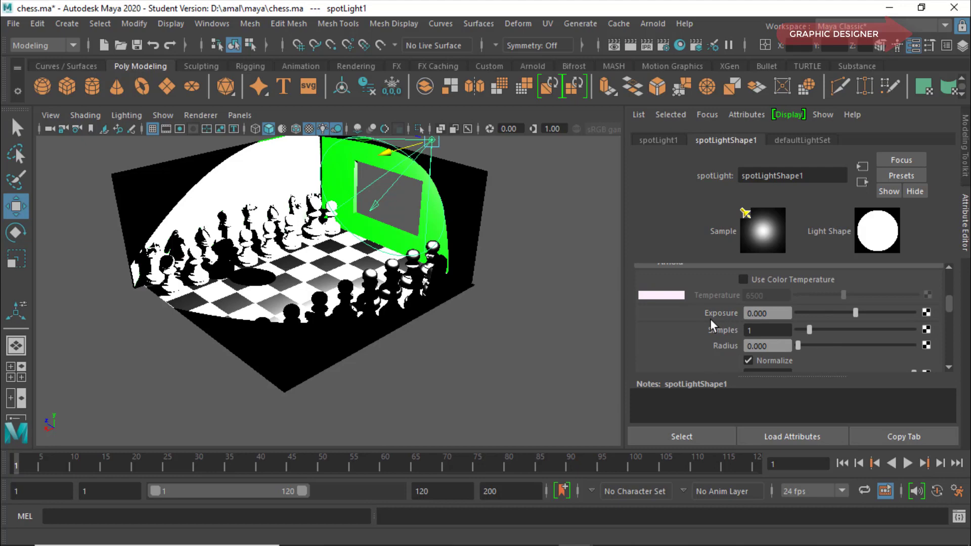
mouse_move(857, 315)
left_mouse_down()
mouse_move(910, 312)
mouse_move(902, 314)
left_mouse_up()
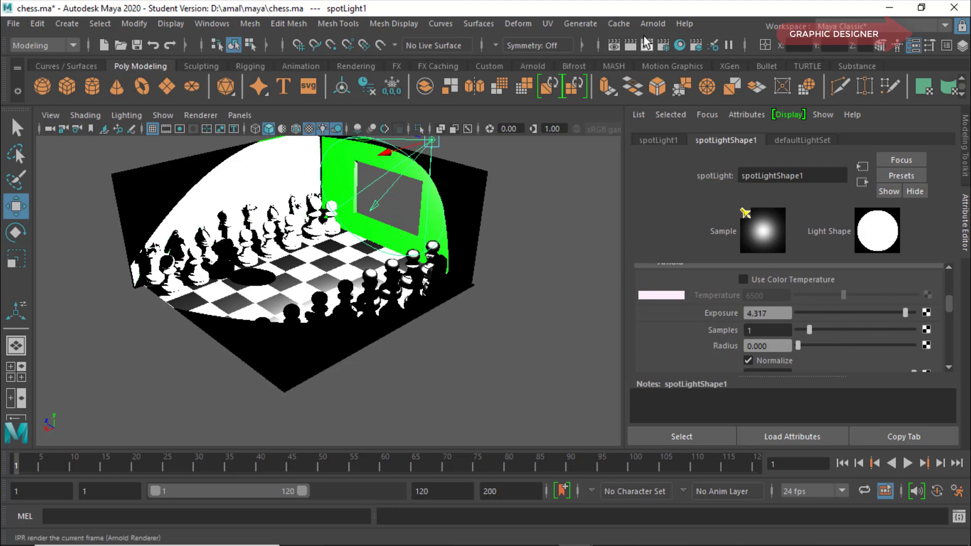
left_click(609, 49)
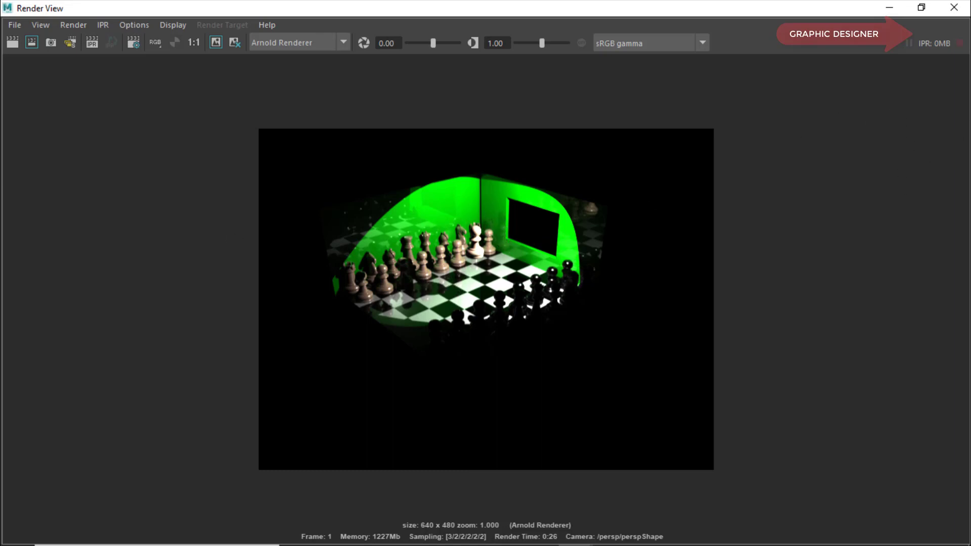
left_click(954, 7)
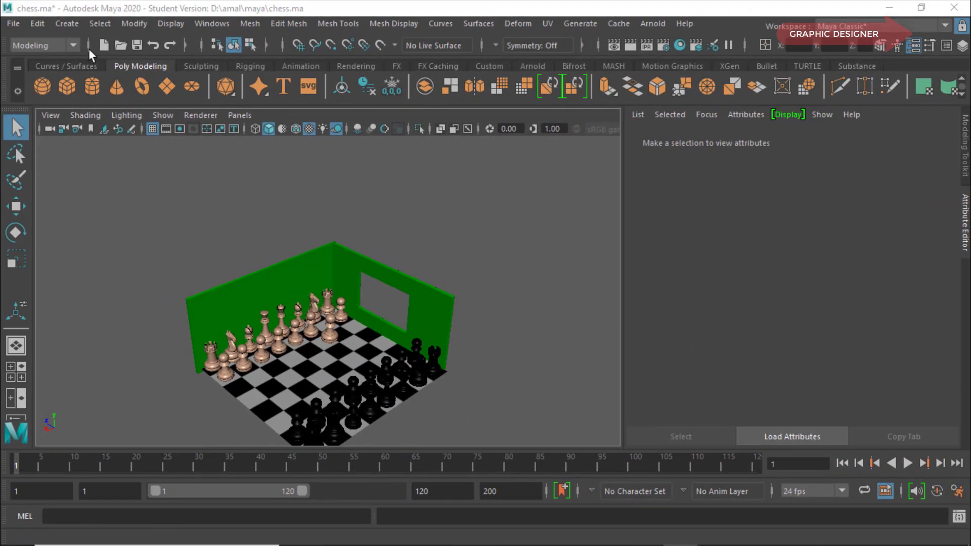
Add an area light, raise it above the room's walls, and scale it up to about 5.976
left_click(66, 24)
mouse_move(87, 101)
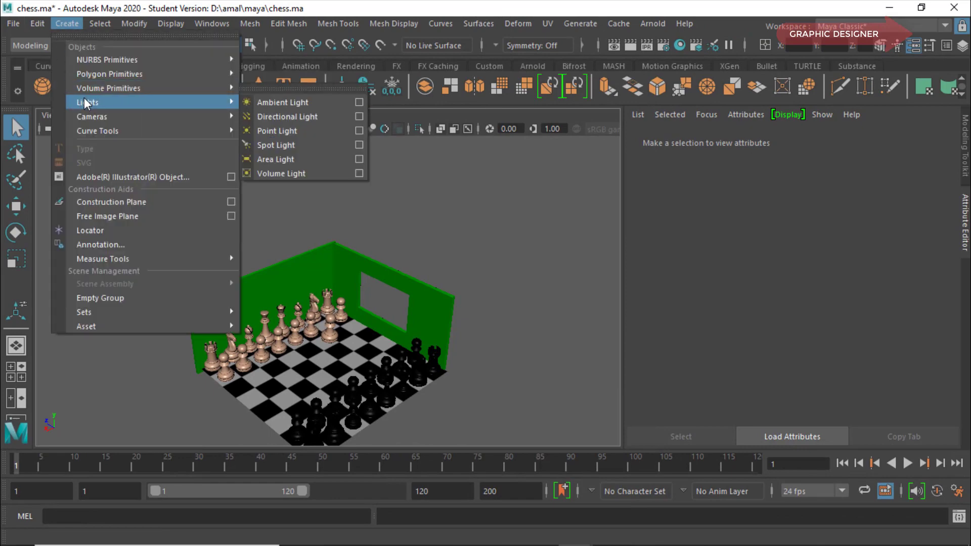
left_click(296, 157)
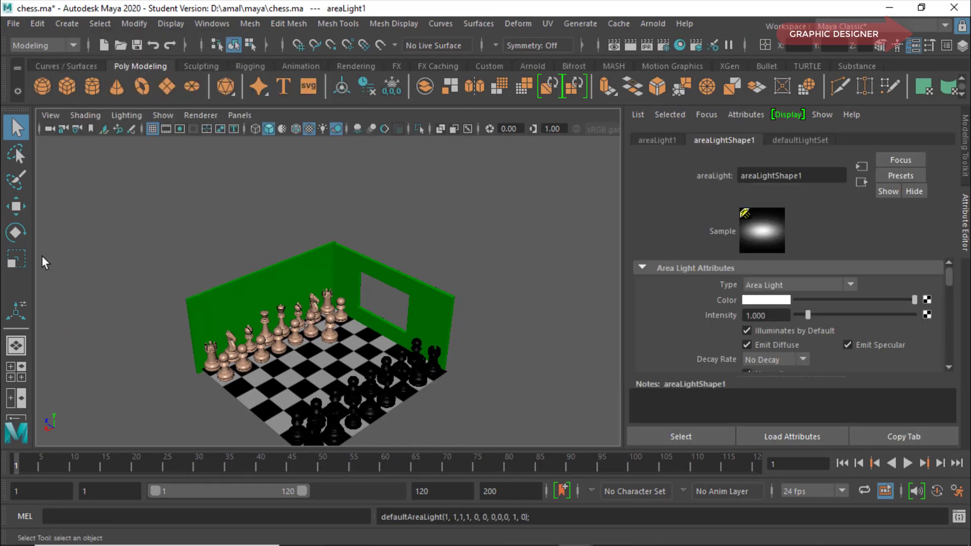
left_click(16, 208)
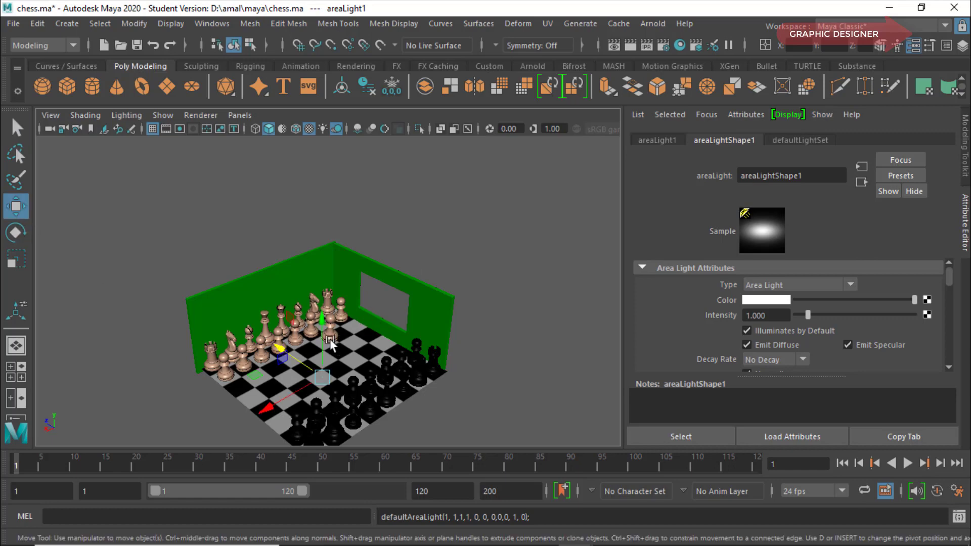
left_click_drag(324, 318, 322, 160)
scroll(317, 208, "up", 3)
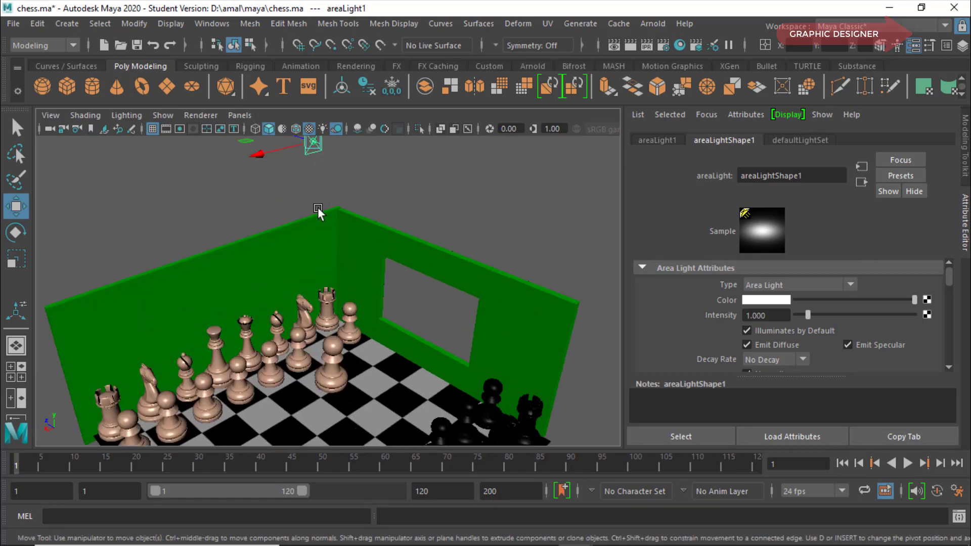
scroll(320, 206, "down", 3)
scroll(319, 206, "up", 2)
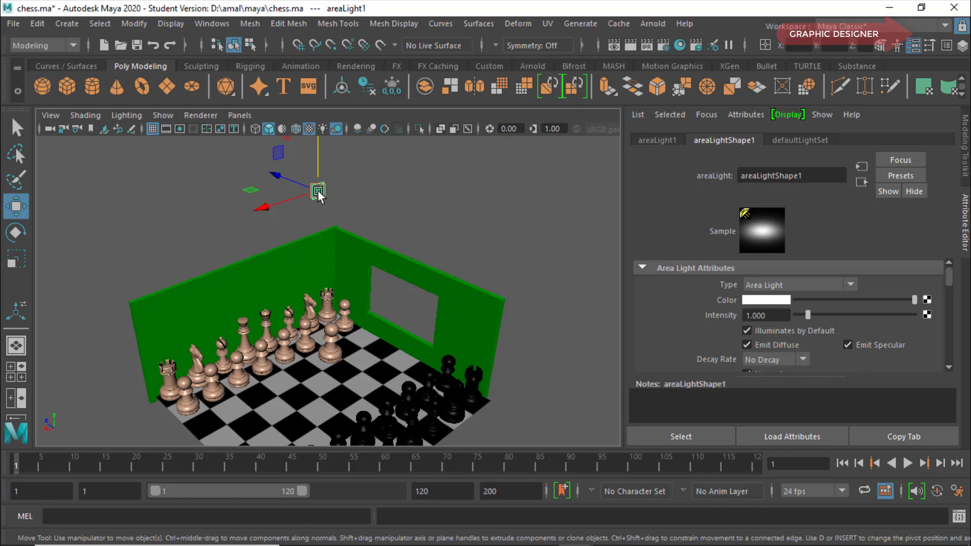
key("r")
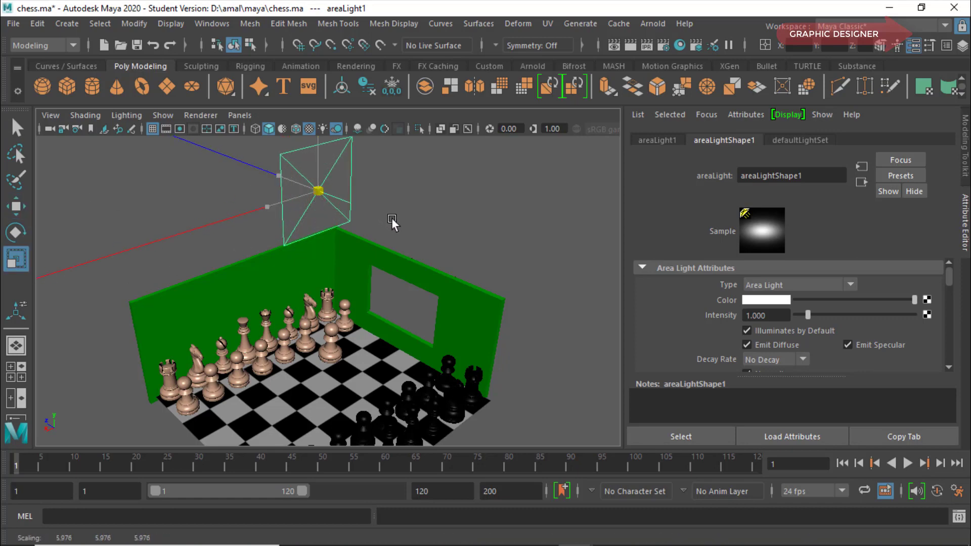
left_click_drag(326, 189, 447, 241)
scroll(412, 217, "down", 2)
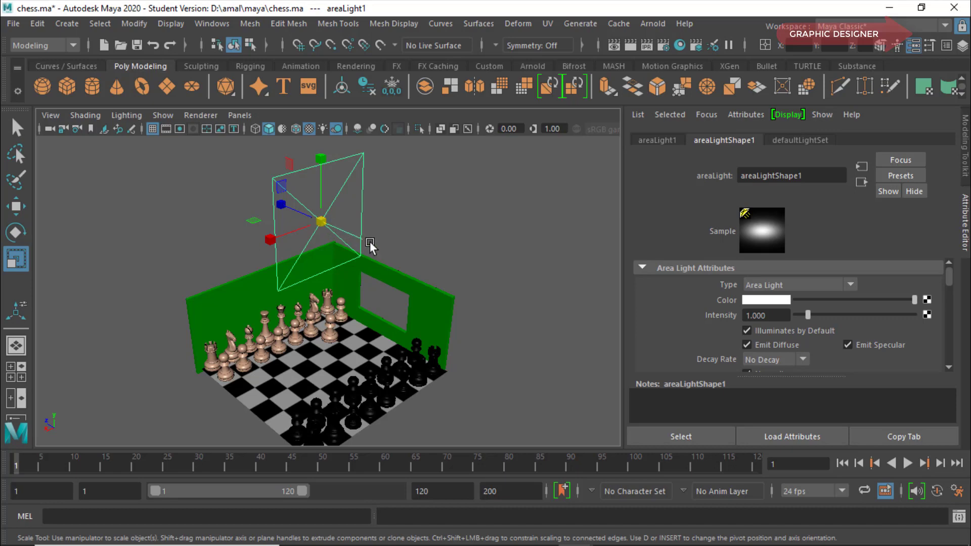
Rotate the area light about -88° in X to face down and stretch it in X and Z
left_click(18, 238)
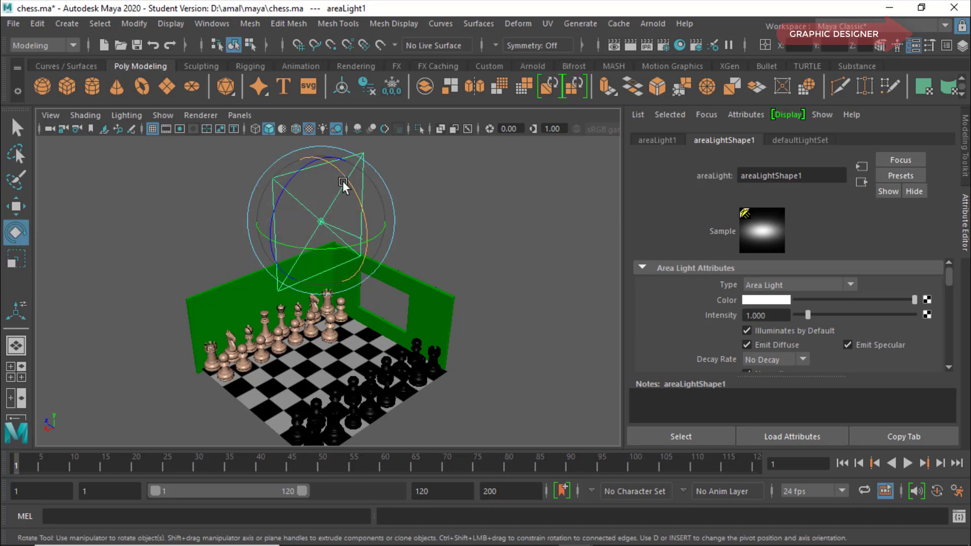
left_click_drag(339, 168, 387, 247)
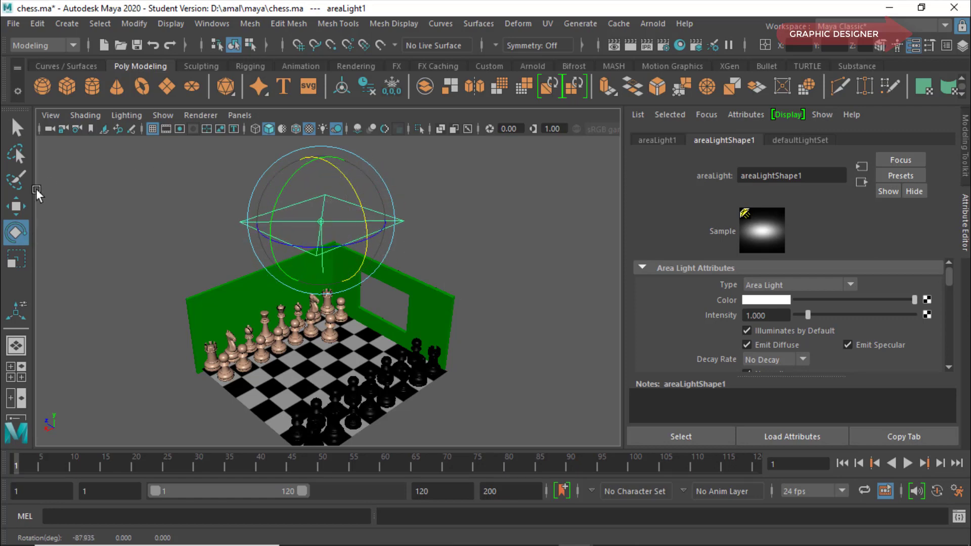
left_click(20, 261)
left_click_drag(368, 239, 465, 269)
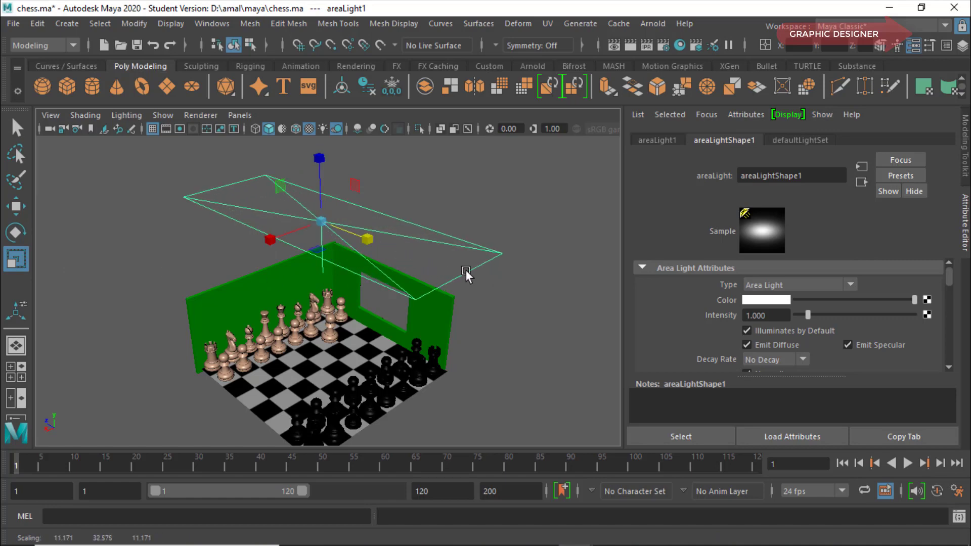
left_click_drag(270, 238, 127, 292)
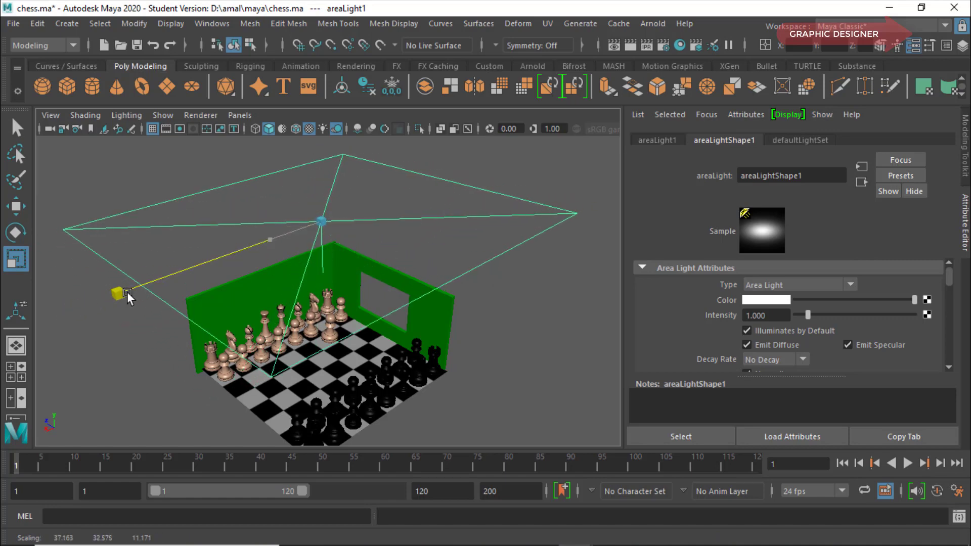
left_click_drag(368, 240, 387, 244)
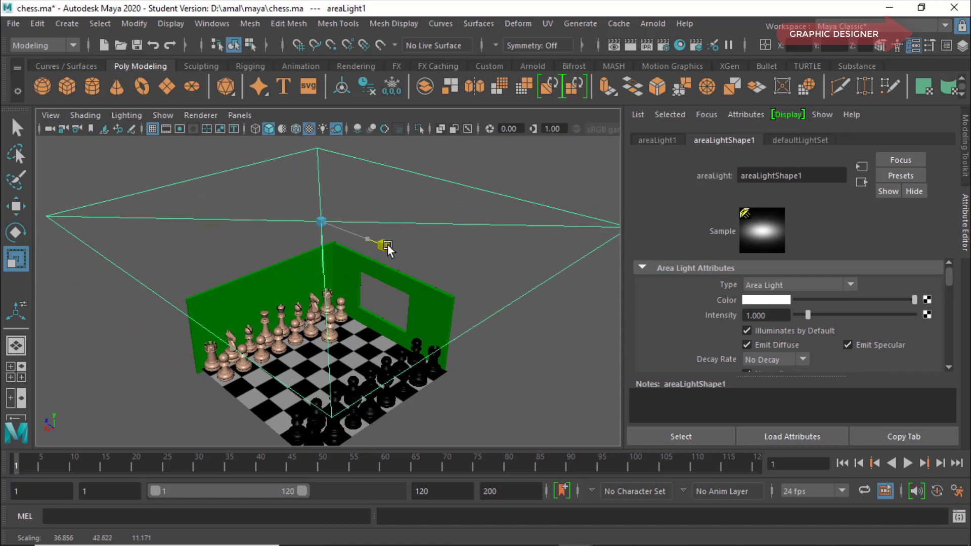
Move the area light so it sits centred above the whole chess room
left_click(20, 205)
left_click_drag(279, 199, 313, 185)
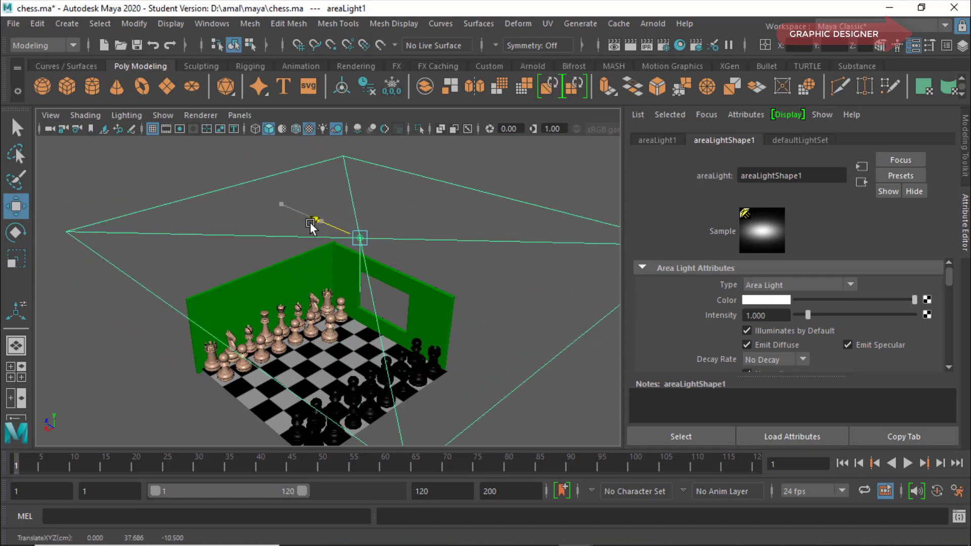
left_click_drag(365, 168, 364, 197)
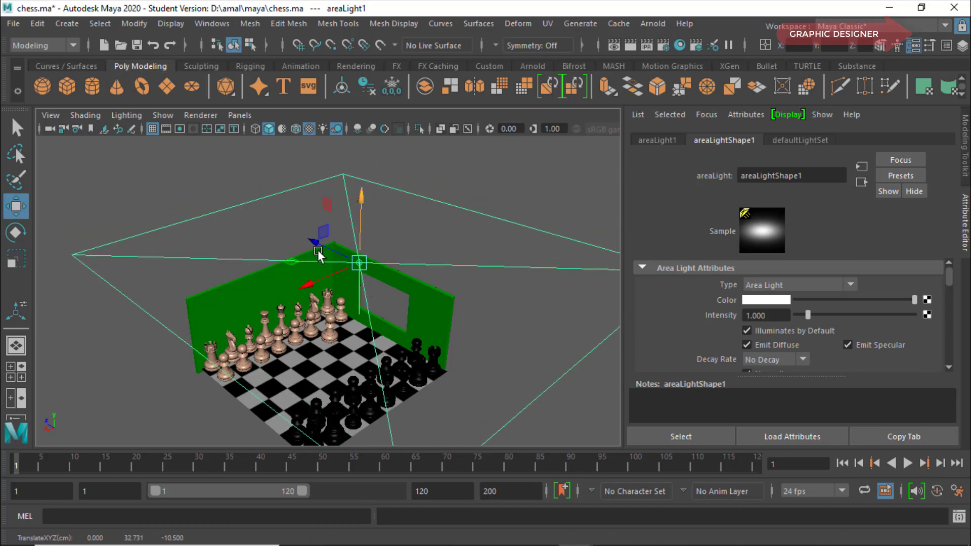
left_click_drag(305, 285, 270, 301)
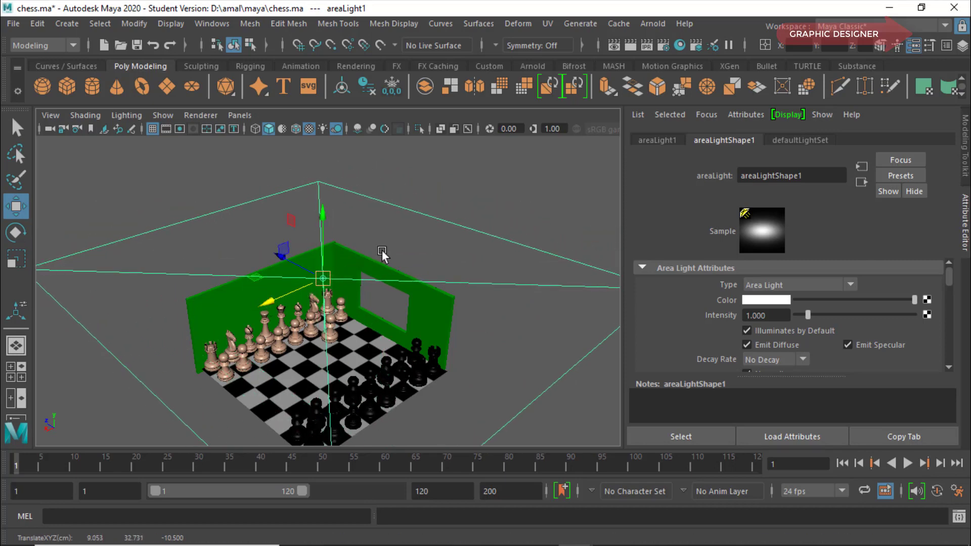
scroll(396, 269, "down", 3)
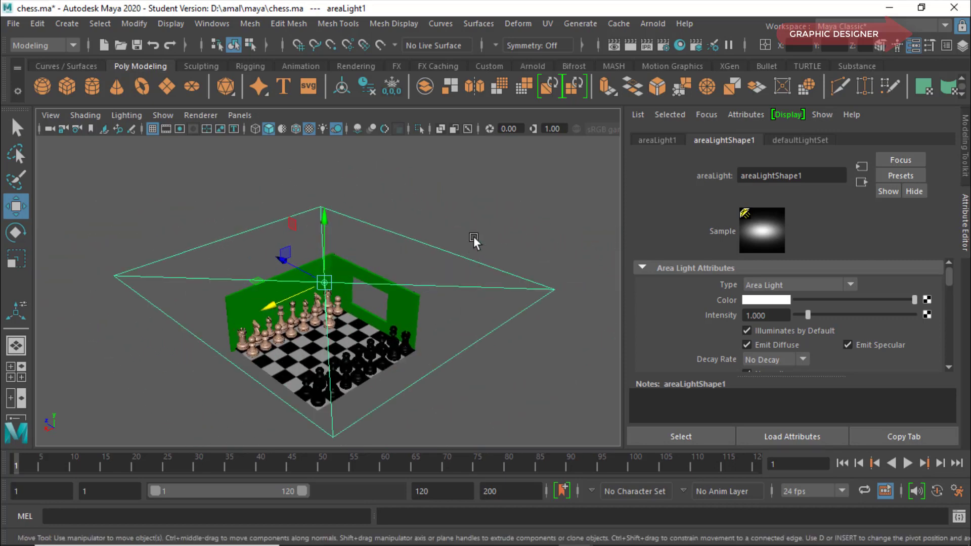
Preview with scene-only lighting, return to Select, and highlight the area light's Intensity value of 100
left_click(324, 129)
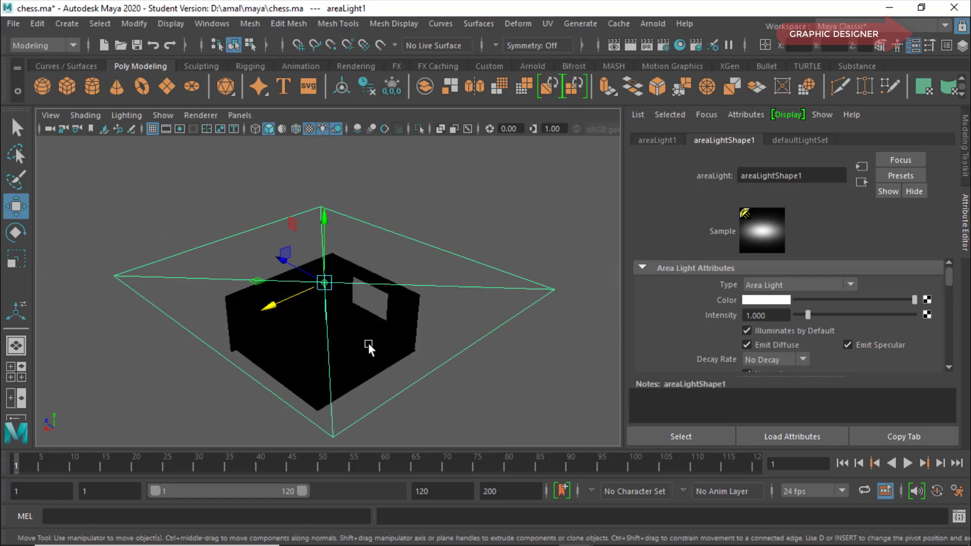
key("q")
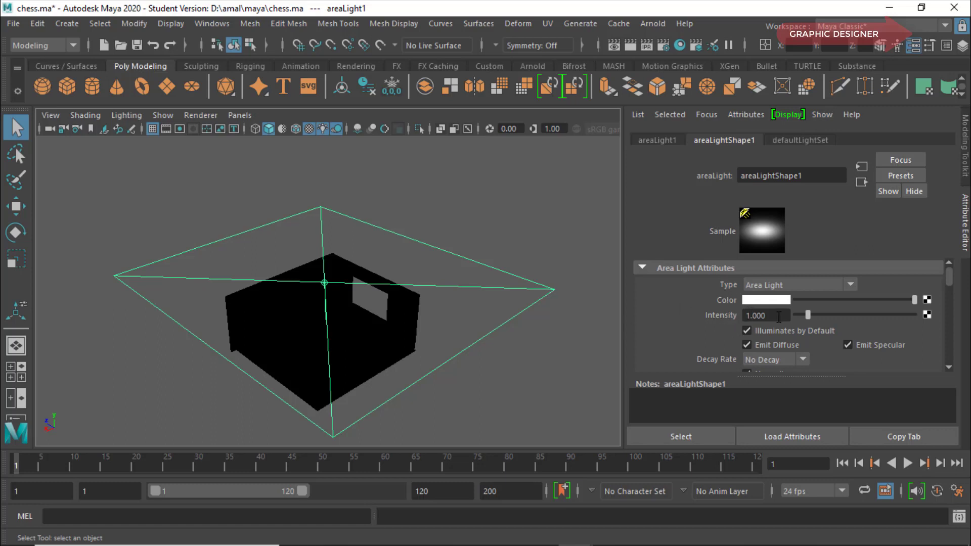
left_click_drag(779, 317, 662, 322)
Try area light intensities of 100 and 30, then settle on 500
type("10")
type("0")
key("Return")
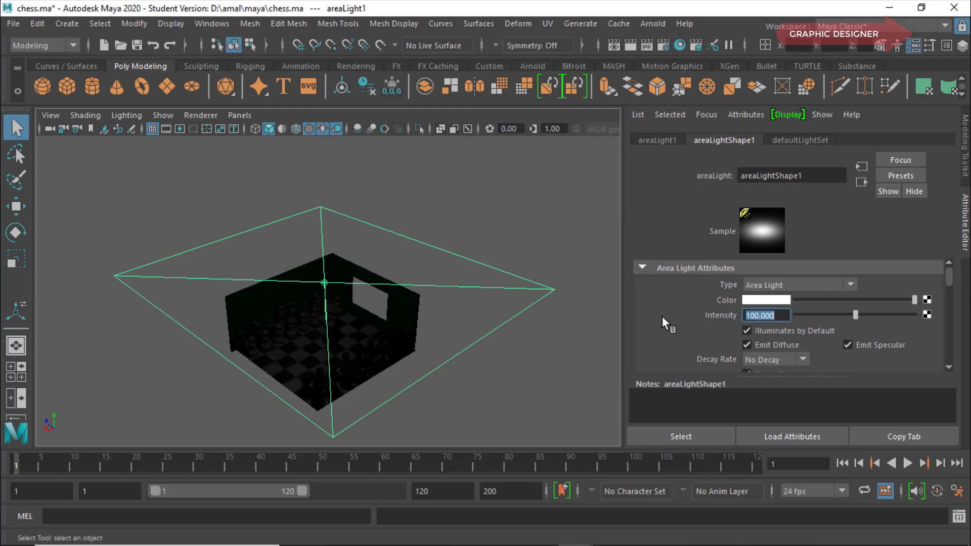
type("3")
type("00")
key("Return")
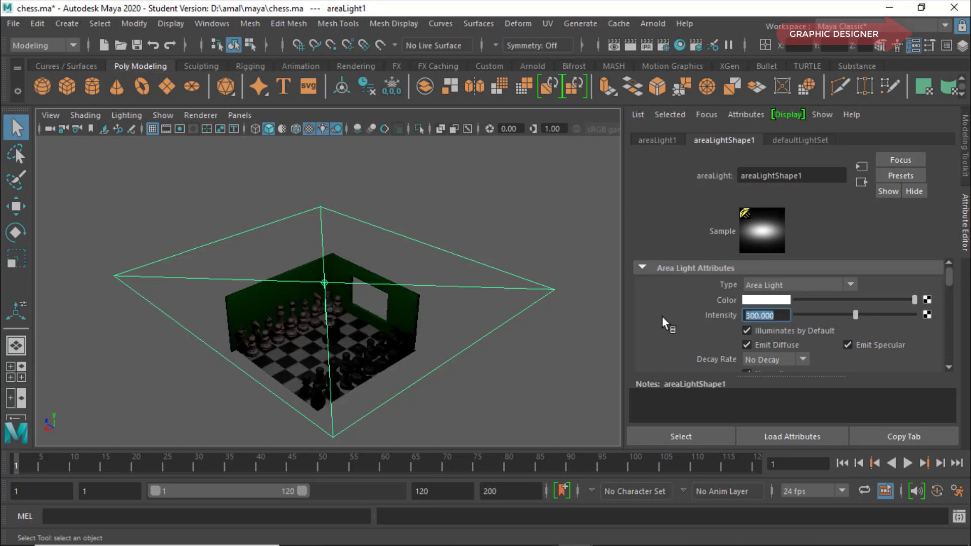
type("5")
type("00")
key("Return")
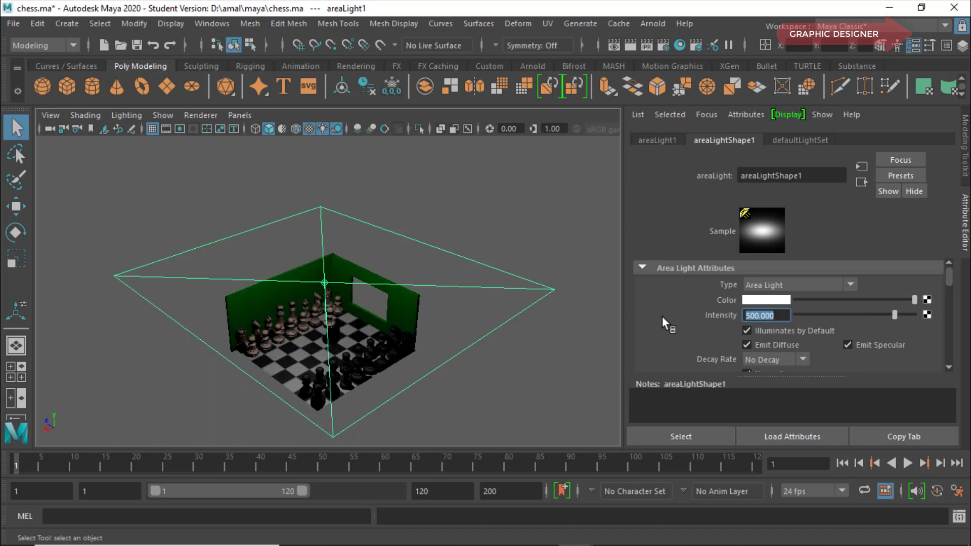
scroll(356, 384, "up", 3)
scroll(357, 383, "down", 3)
left_click(616, 47)
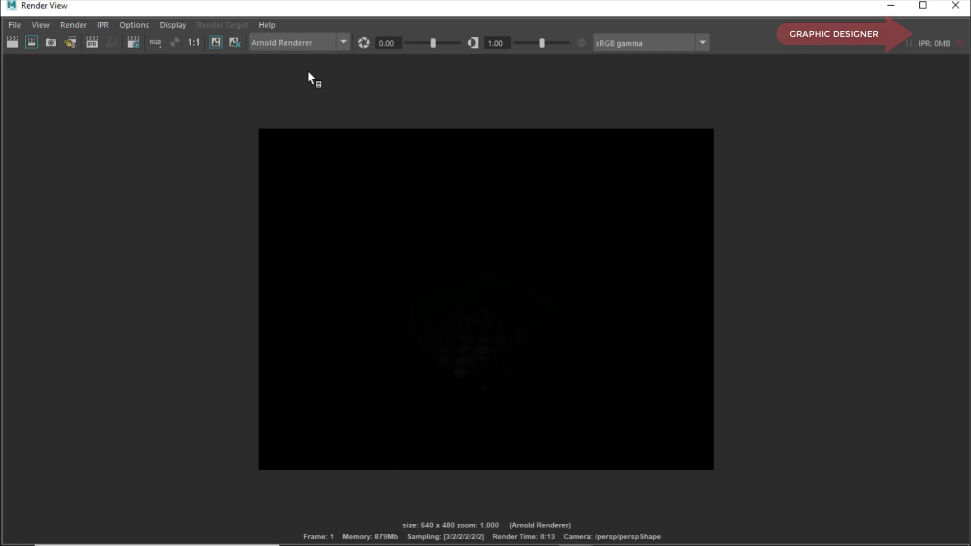
left_click(955, 5)
Raise the area light's Arnold Exposure to 5.0 and render the current frame with Arnold
scroll(924, 345, "down", 3)
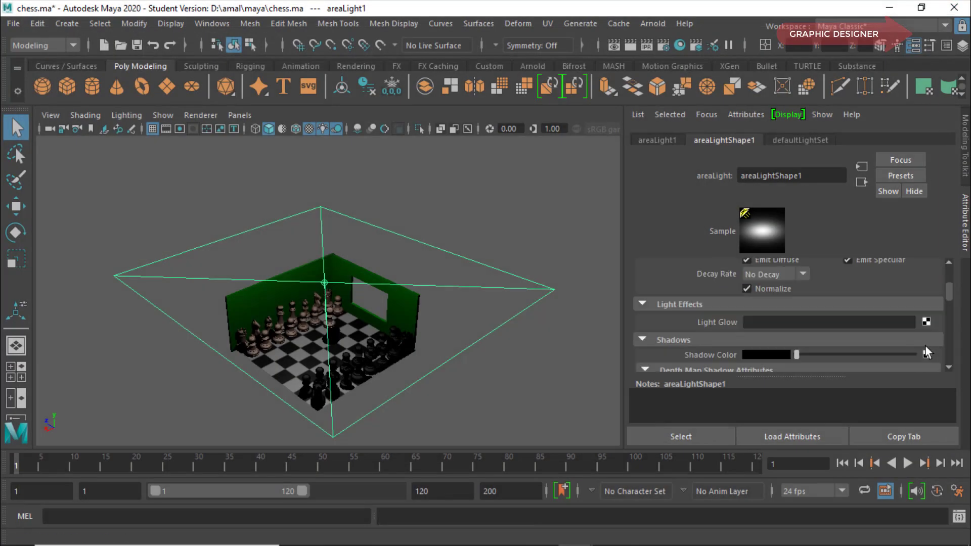
scroll(924, 345, "down", 3)
scroll(924, 345, "down", 2)
scroll(924, 345, "down", 3)
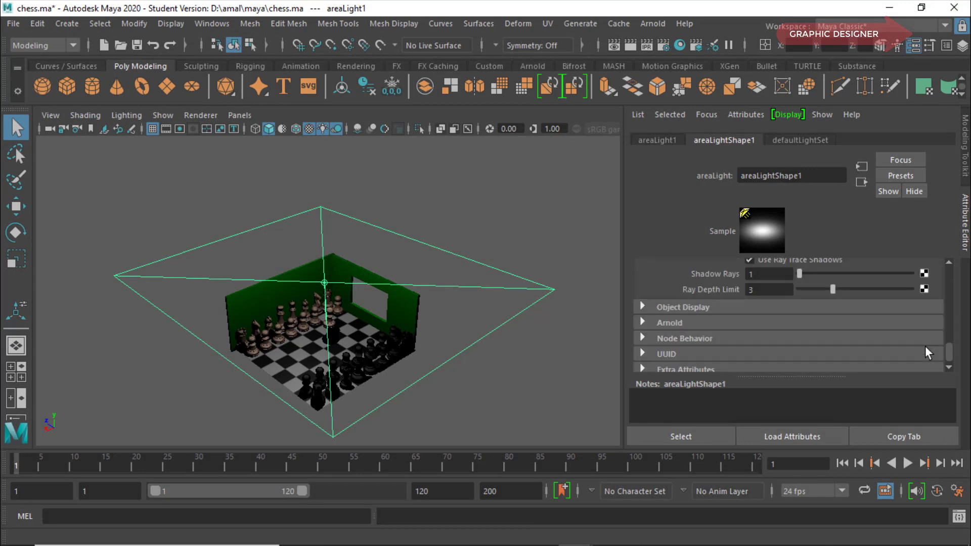
scroll(925, 346, "down", 1)
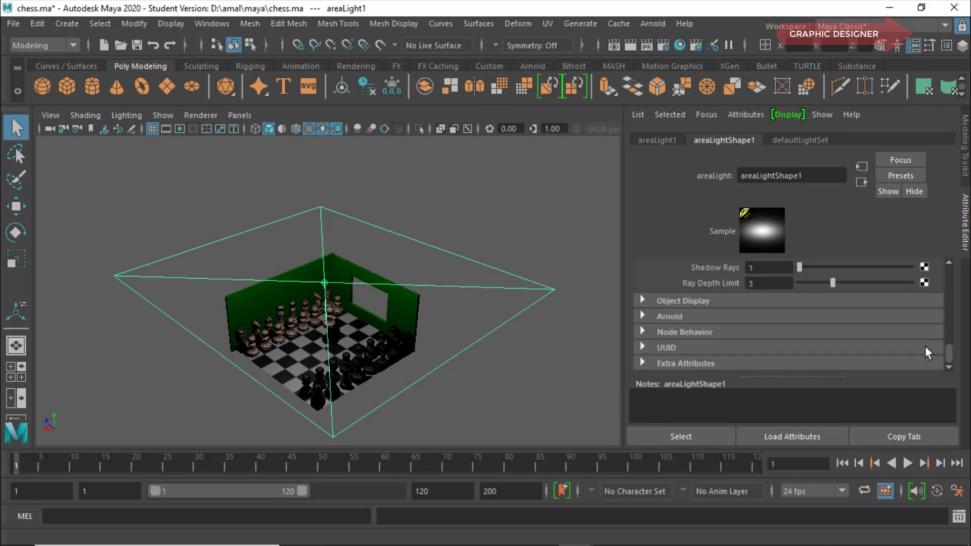
left_click(640, 316)
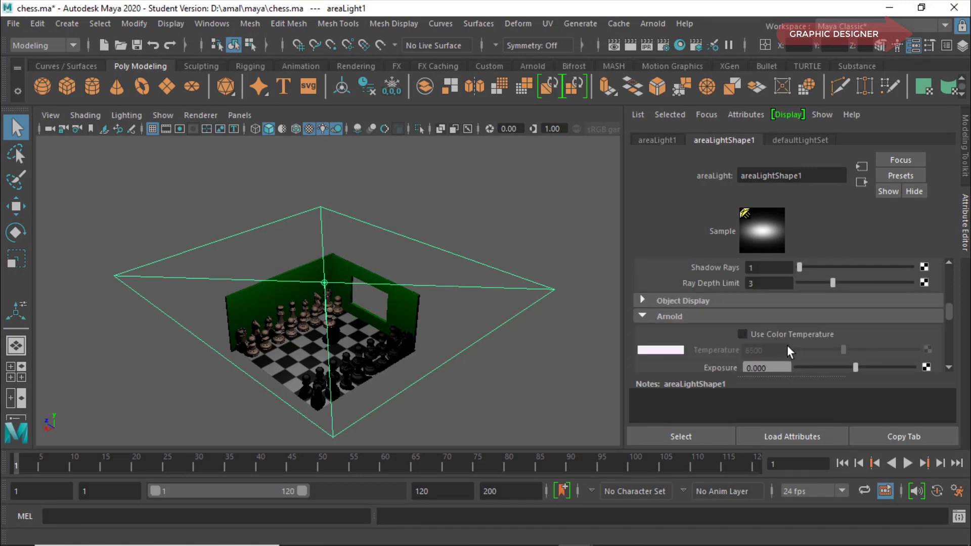
scroll(818, 358, "down", 1)
left_click_drag(855, 323, 912, 324)
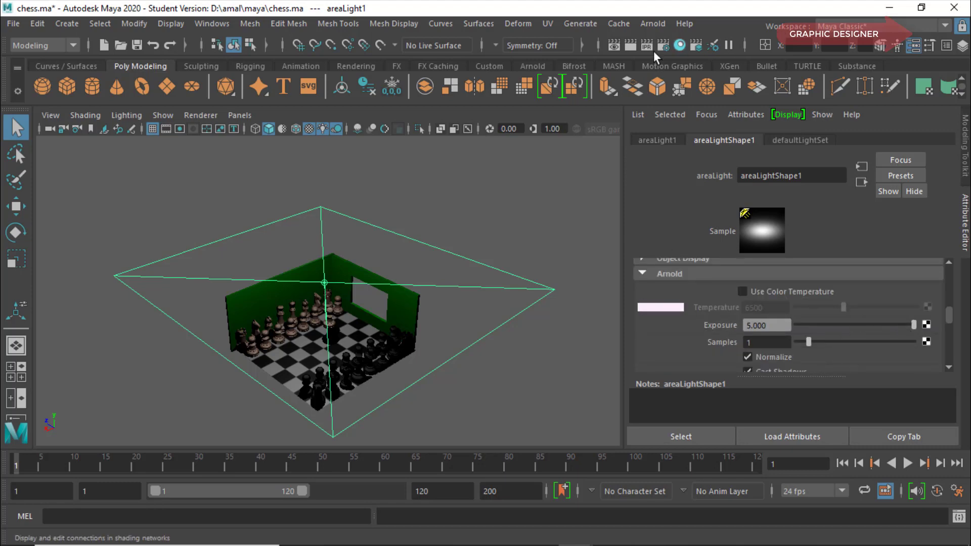
left_click(615, 45)
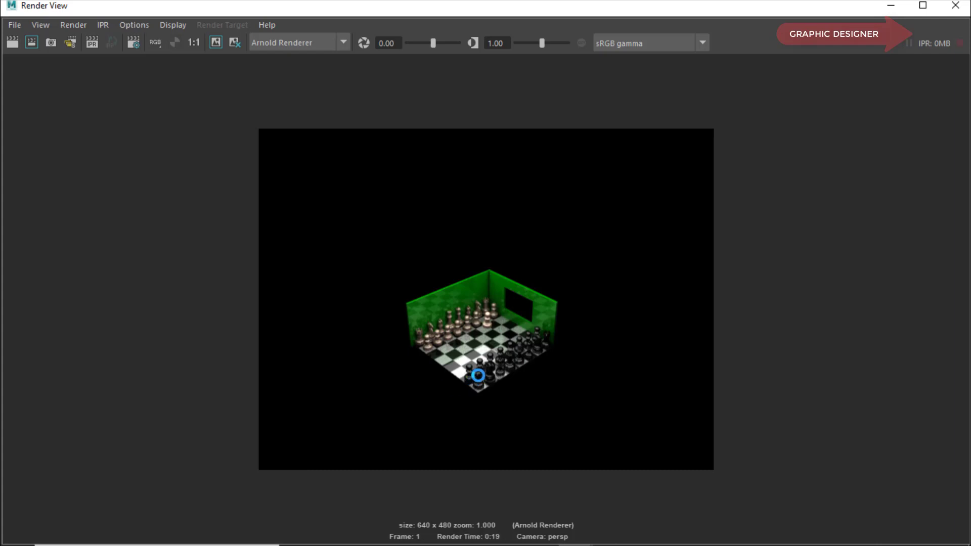
Inspect the finished Arnold render of the area-lit chess room
scroll(505, 392, "up", 2)
scroll(505, 392, "down", 2)
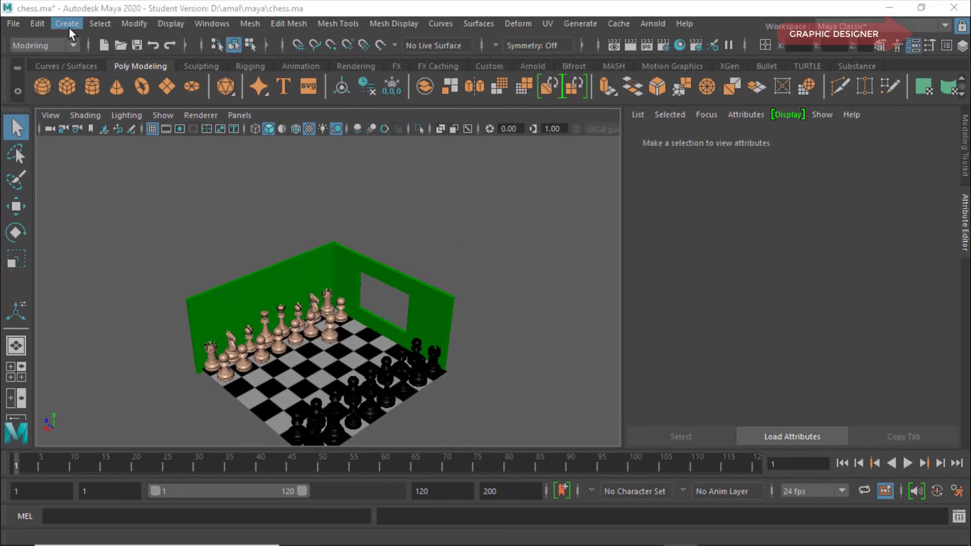
Create volumeLight1 and raise it high above the chessboard to a height of 38.006
left_click(68, 27)
mouse_move(87, 102)
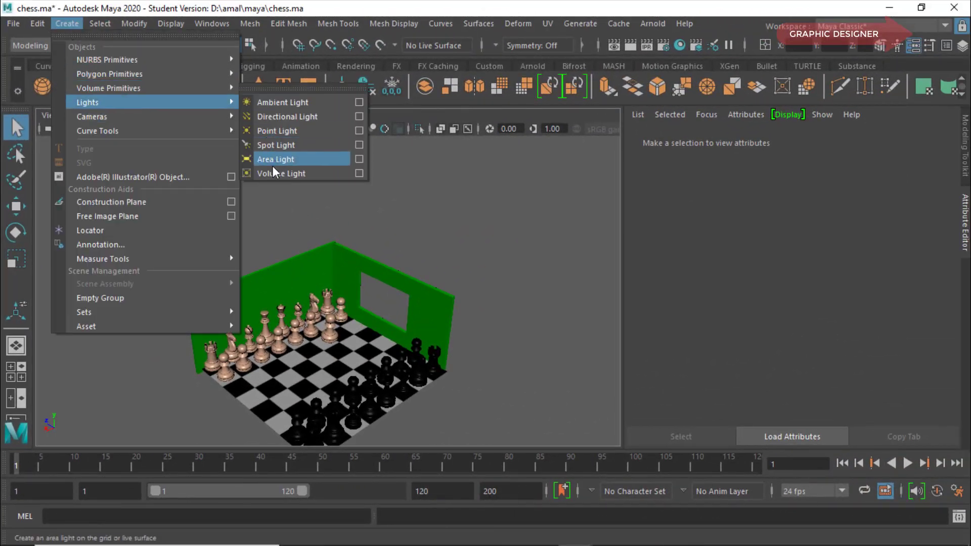
left_click(269, 171)
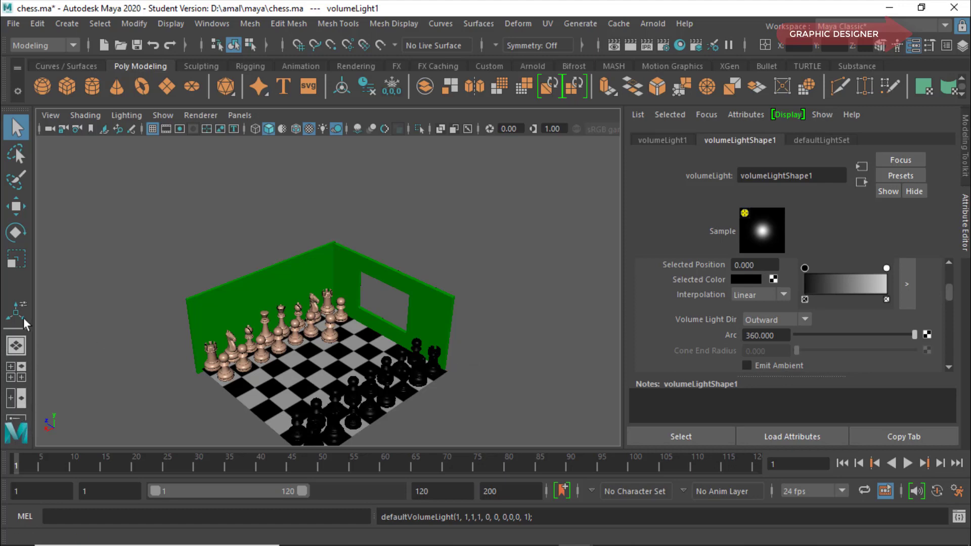
left_click(17, 206)
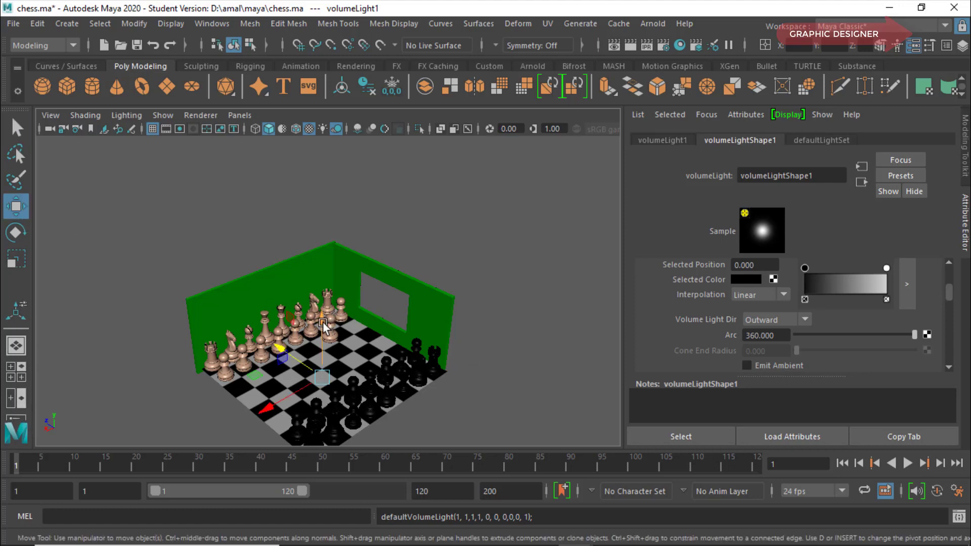
left_click_drag(322, 321, 326, 181)
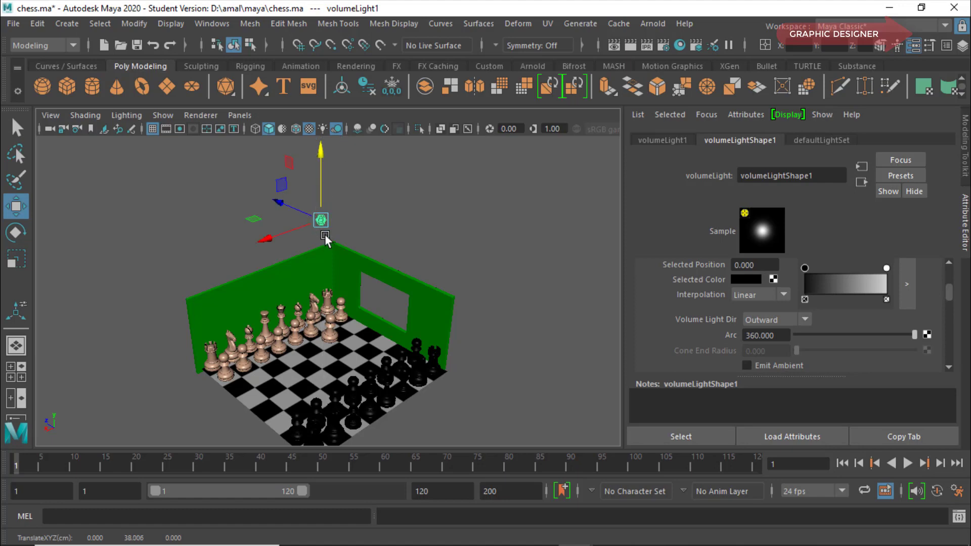
scroll(326, 201, "up", 2)
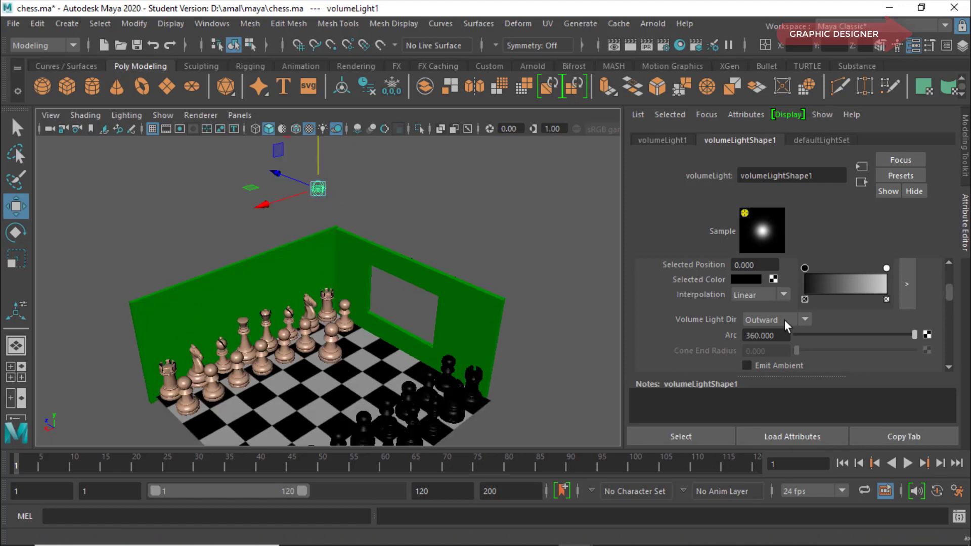
scroll(855, 293, "down", 1)
scroll(854, 300, "up", 1)
scroll(854, 299, "up", 2)
scroll(855, 300, "up", 1)
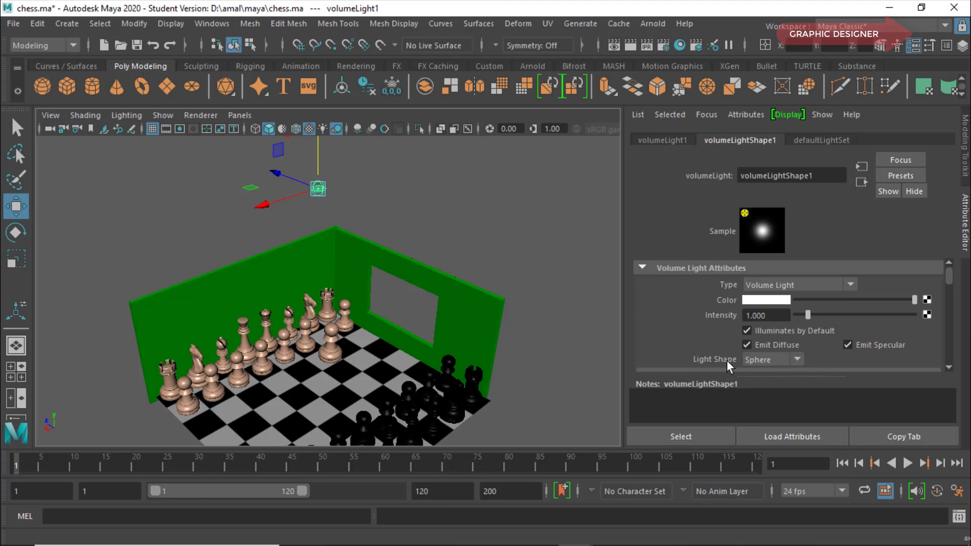
Make the volume light Box-shaped and scale it up evenly to 4.711
left_click(797, 362)
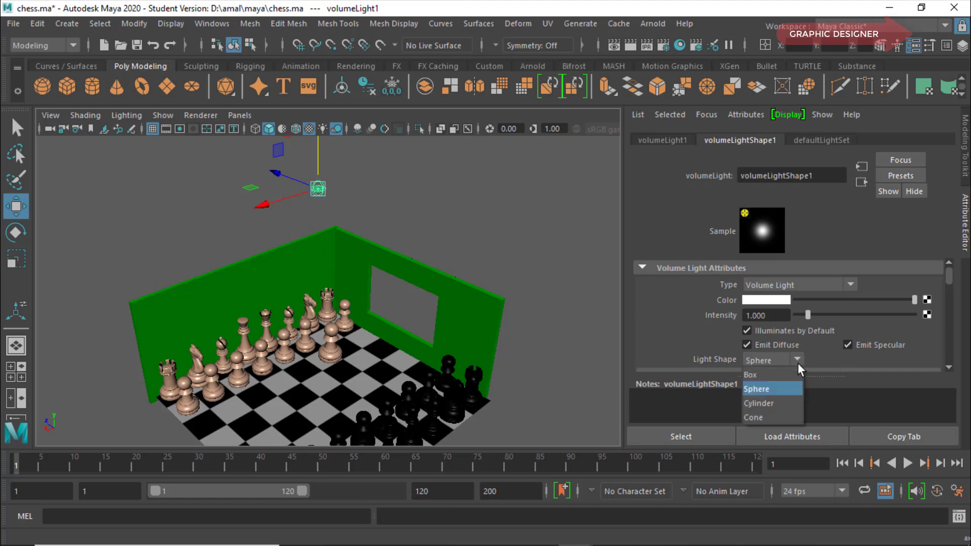
left_click(778, 378)
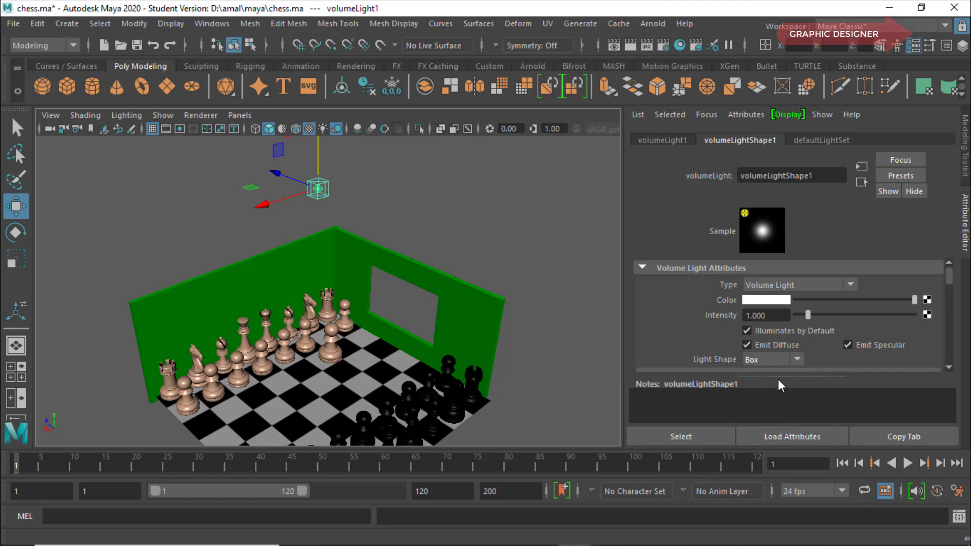
left_click(16, 264)
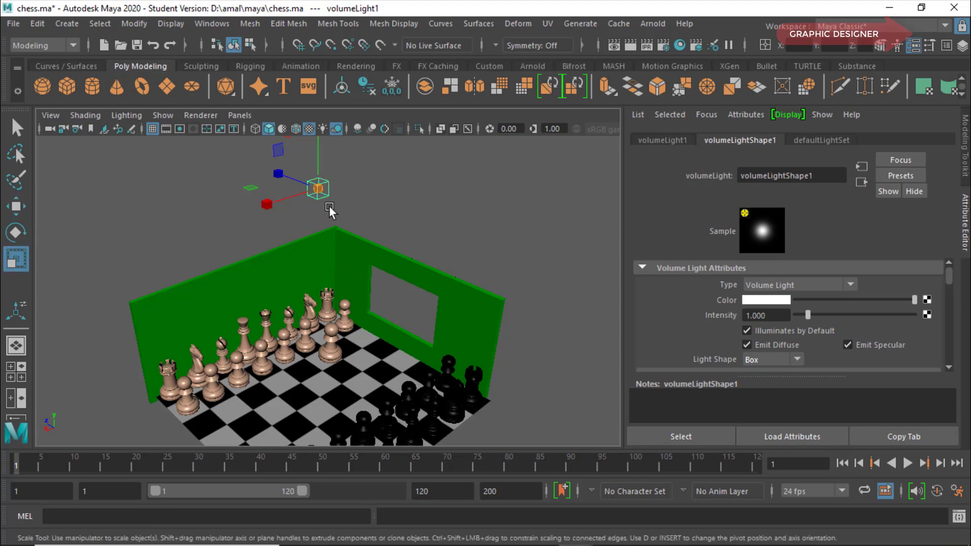
left_click_drag(318, 188, 368, 198)
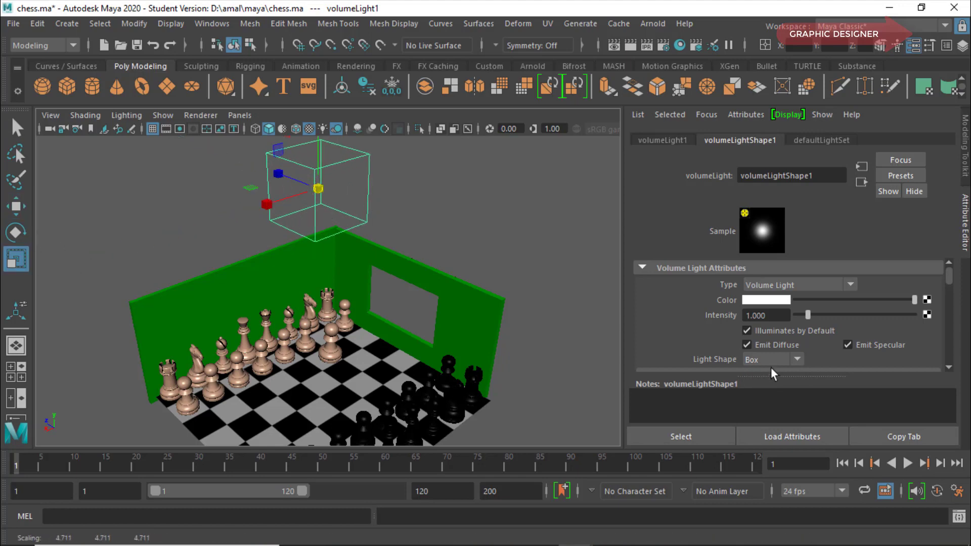
Switch the volume light's shape from Box to Cylinder, then to Cone
left_click(798, 359)
left_click(782, 411)
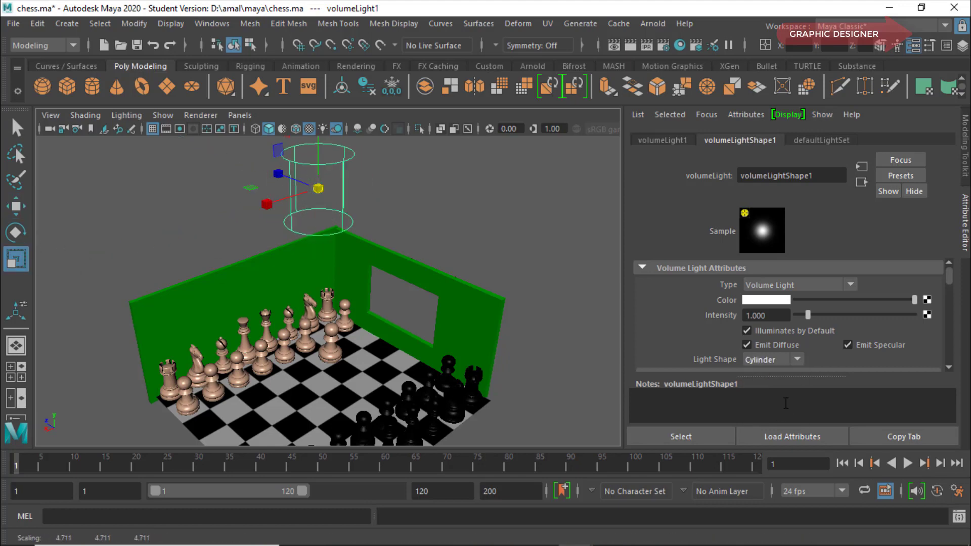
left_click(794, 360)
left_click(775, 421)
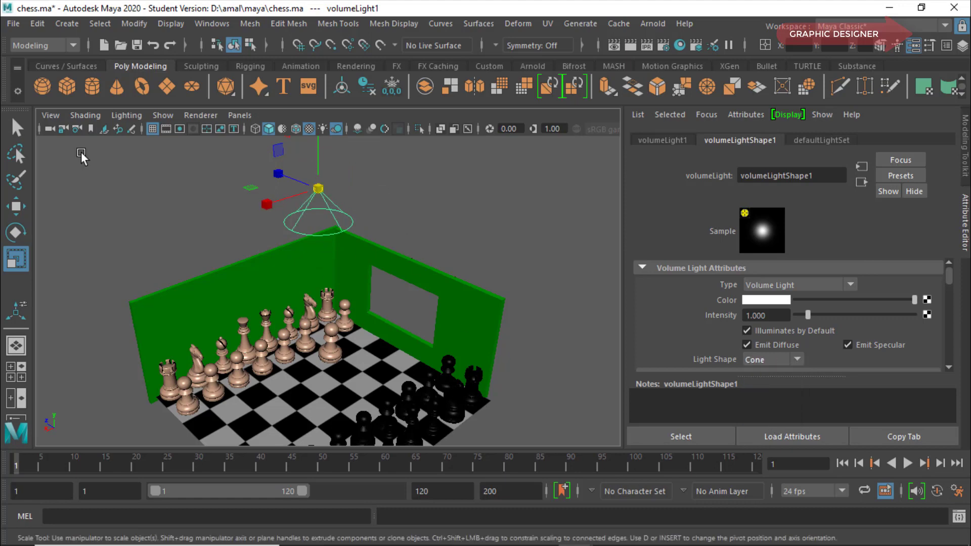
Reposition the volume light above the room and light the viewport with all scene lights
left_click(20, 206)
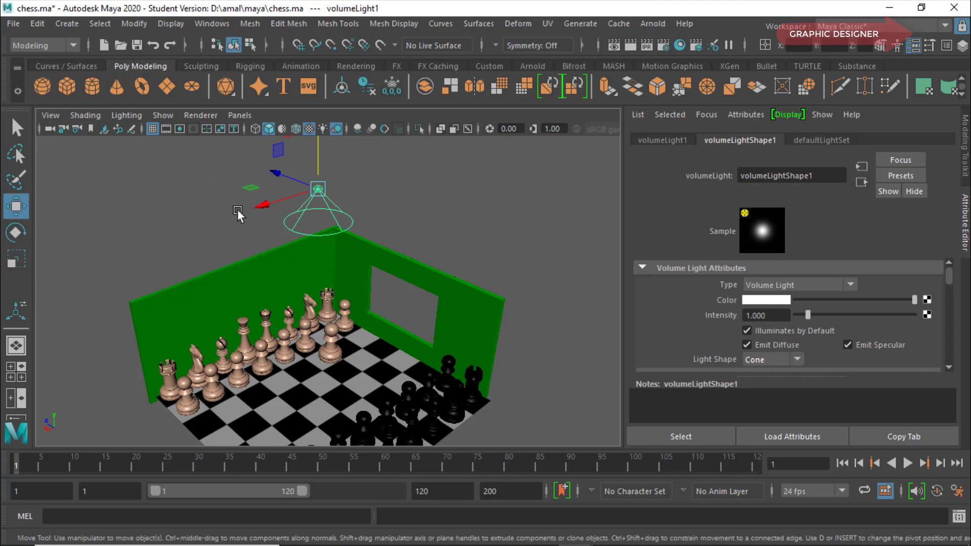
left_click_drag(284, 182, 350, 207)
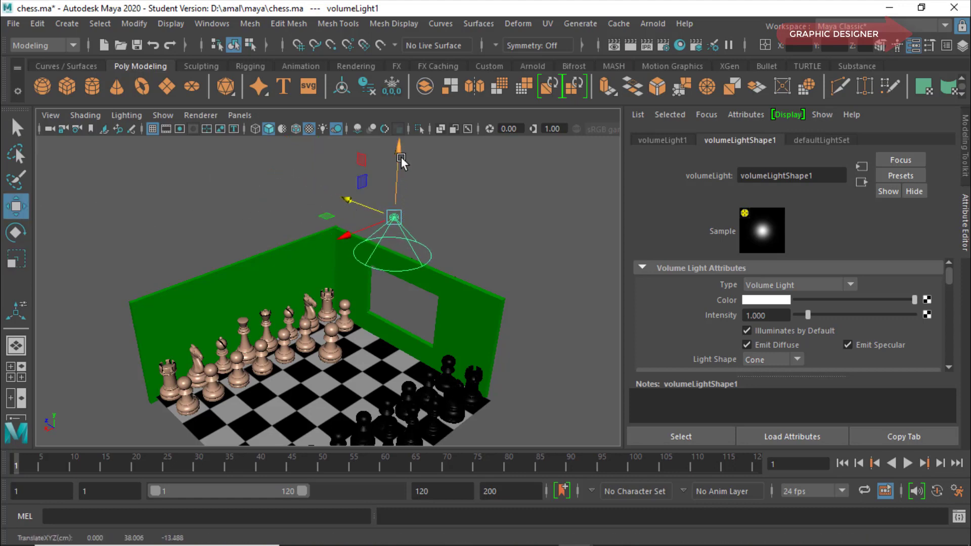
left_click_drag(401, 157, 401, 215)
left_click_drag(349, 247, 289, 154)
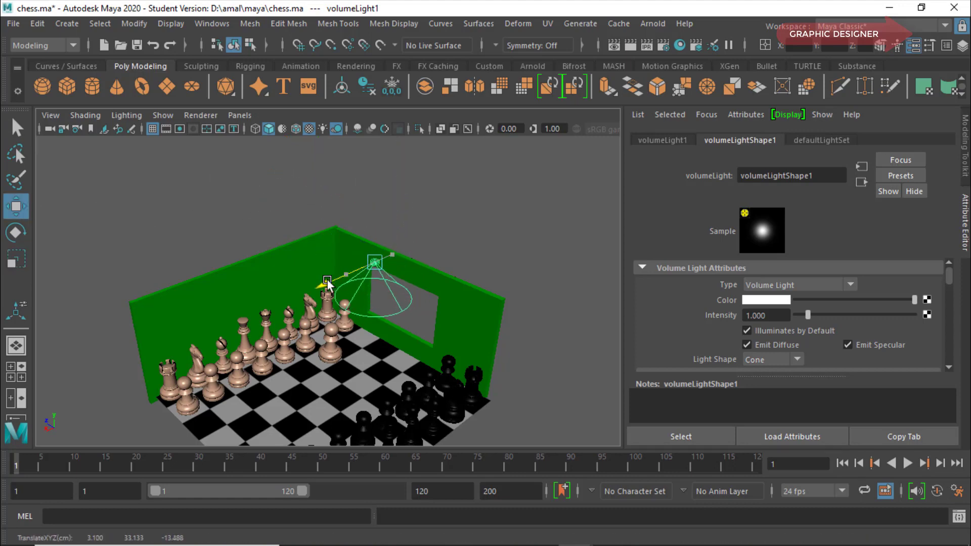
left_click(322, 129)
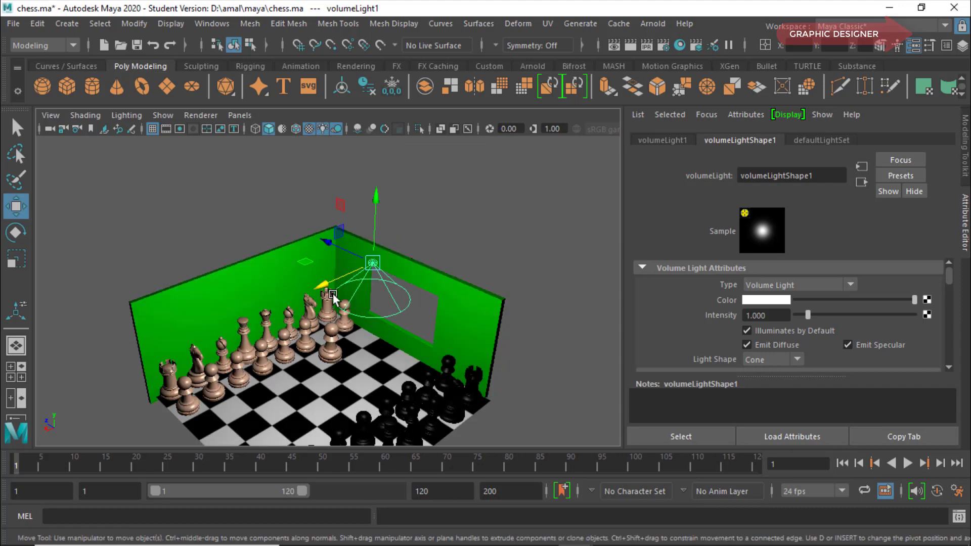
Reset the volume light to Box and place it on the back wall beside the window
left_click_drag(328, 289, 133, 362)
key("ctrl+z")
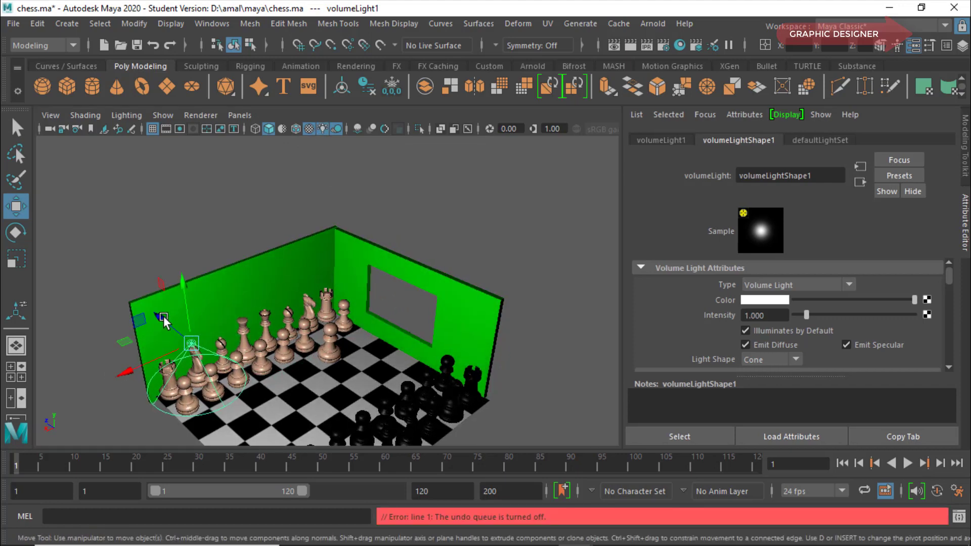
mouse_move(161, 319)
left_mouse_down()
mouse_move(180, 292)
mouse_move(277, 292)
mouse_move(325, 313)
mouse_move(263, 241)
left_mouse_up()
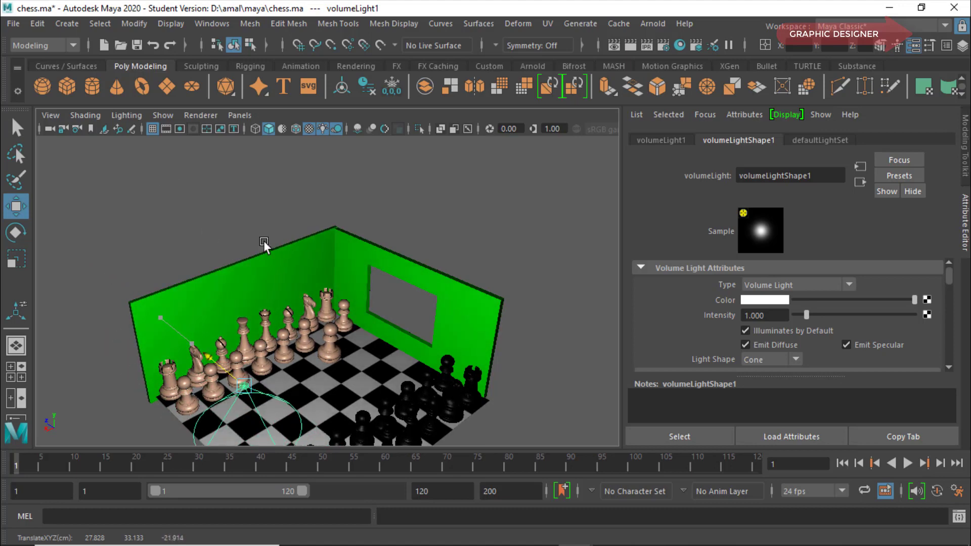
left_click(797, 357)
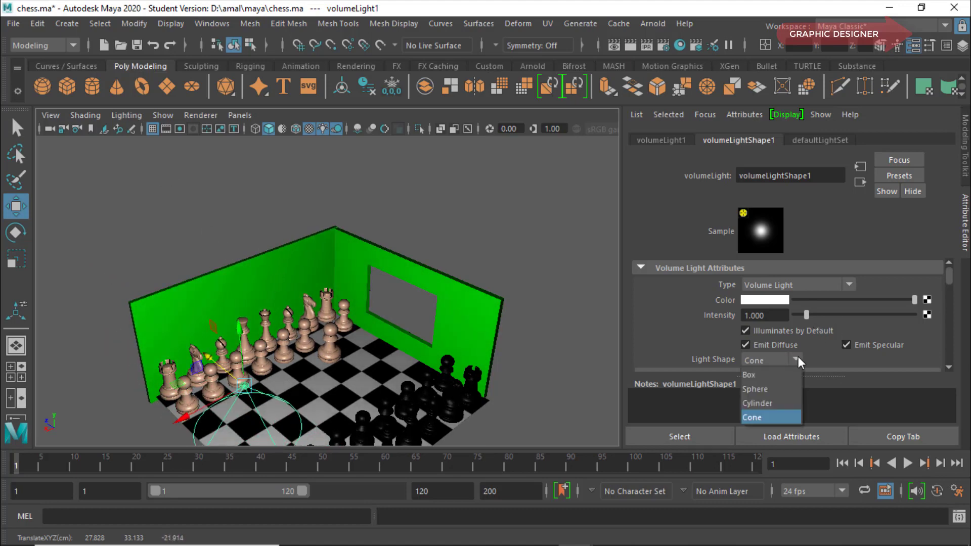
left_click(769, 379)
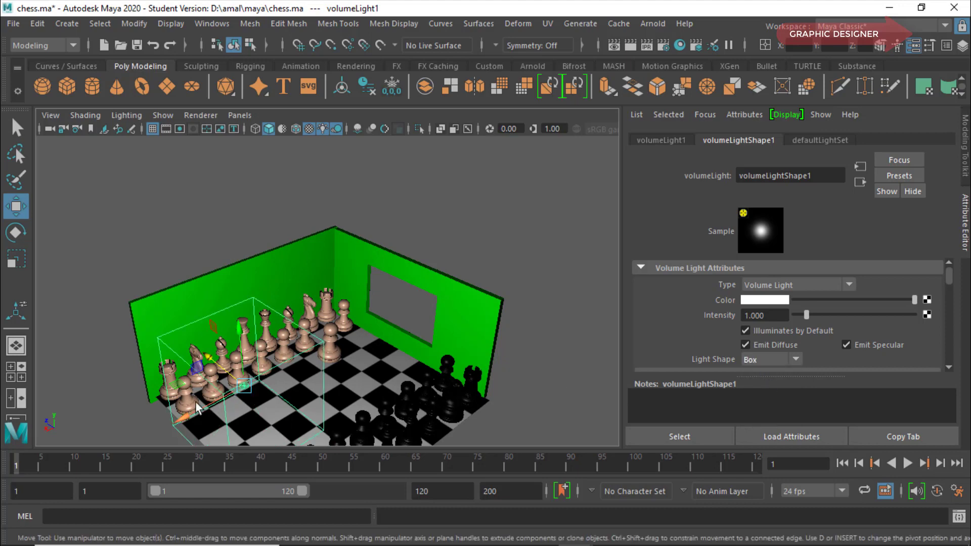
mouse_move(185, 421)
left_mouse_down()
mouse_move(298, 374)
mouse_move(443, 337)
mouse_move(499, 306)
mouse_move(438, 343)
mouse_move(513, 299)
mouse_move(485, 314)
left_mouse_up()
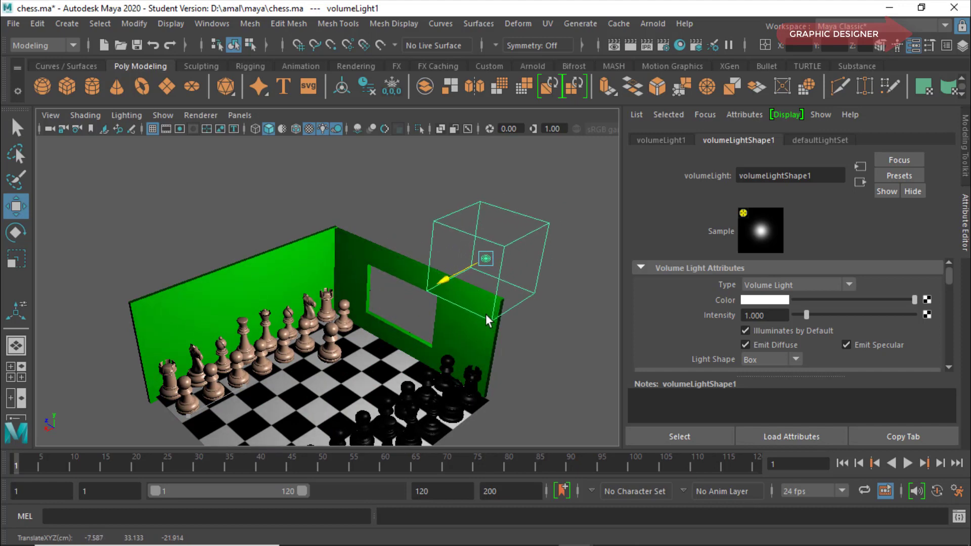
Make the volume light yellow with an intensity of 0.904
left_click(765, 301)
left_click(739, 274)
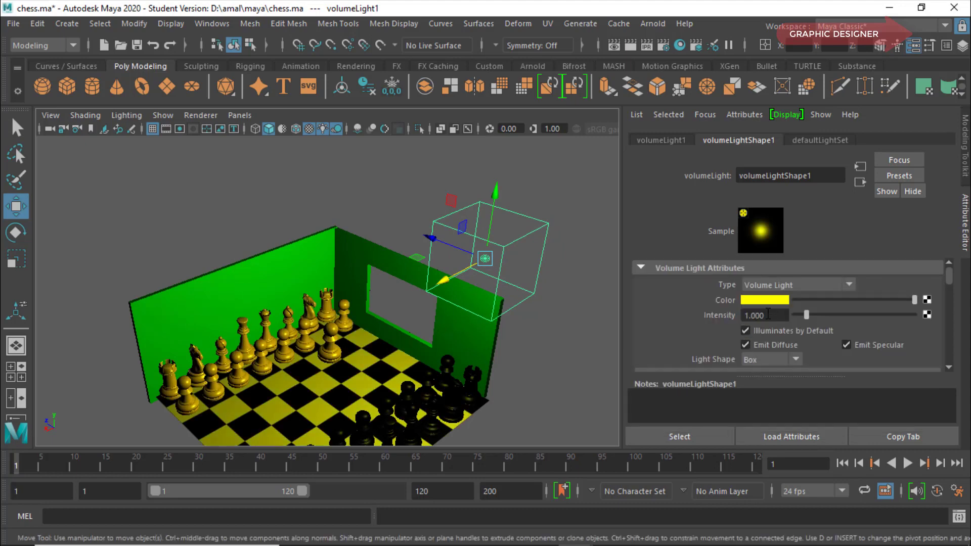
mouse_move(807, 314)
left_mouse_down()
mouse_move(907, 314)
mouse_move(805, 321)
left_mouse_up()
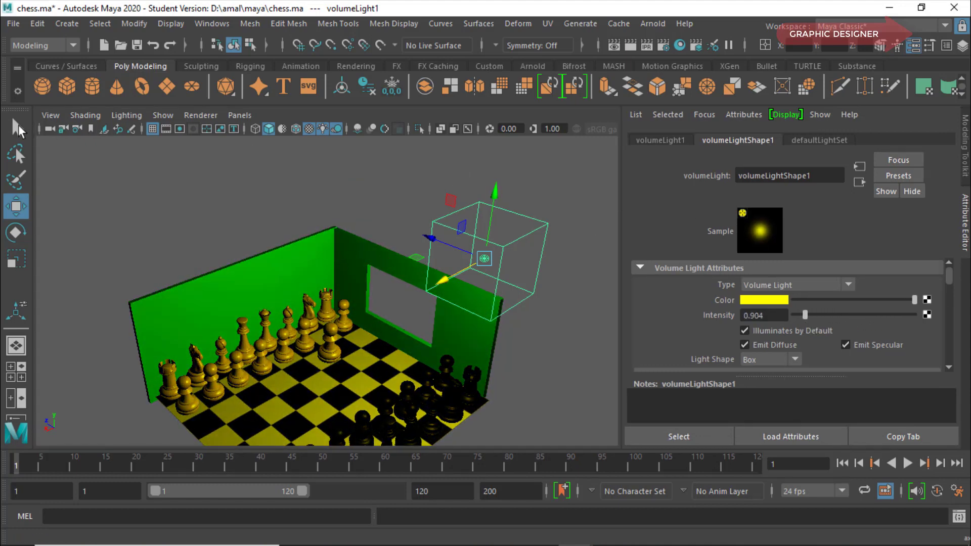
Return to the Select tool and open the Create menu's Lights list
key("q")
left_click(71, 25)
mouse_move(88, 102)
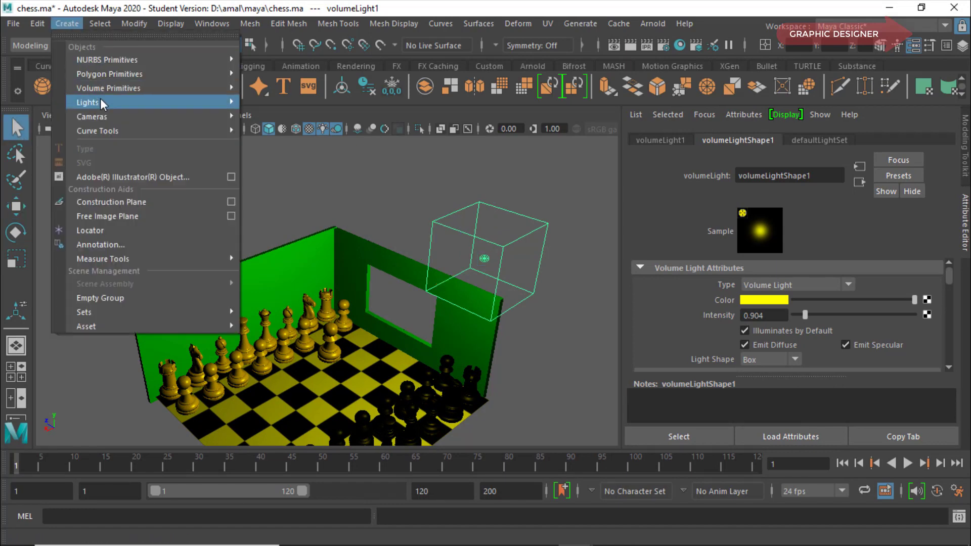